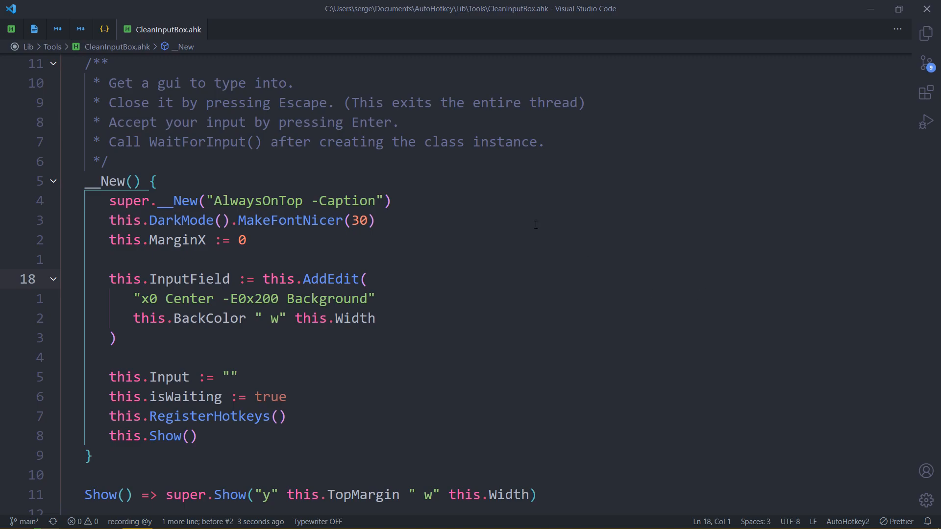
# - Place the cursor in the Escape comment sentence and return to normal mode
pyautogui.click(241, 105)
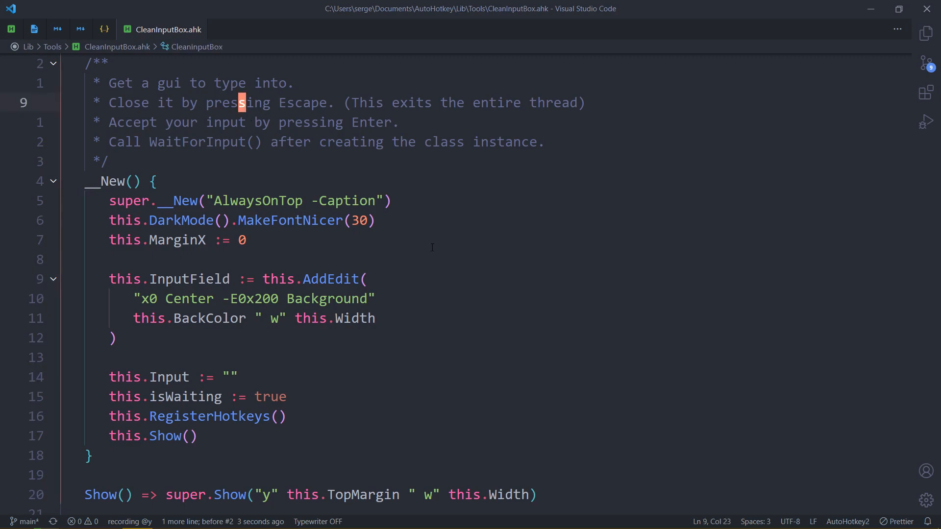
pyautogui.write('dis')
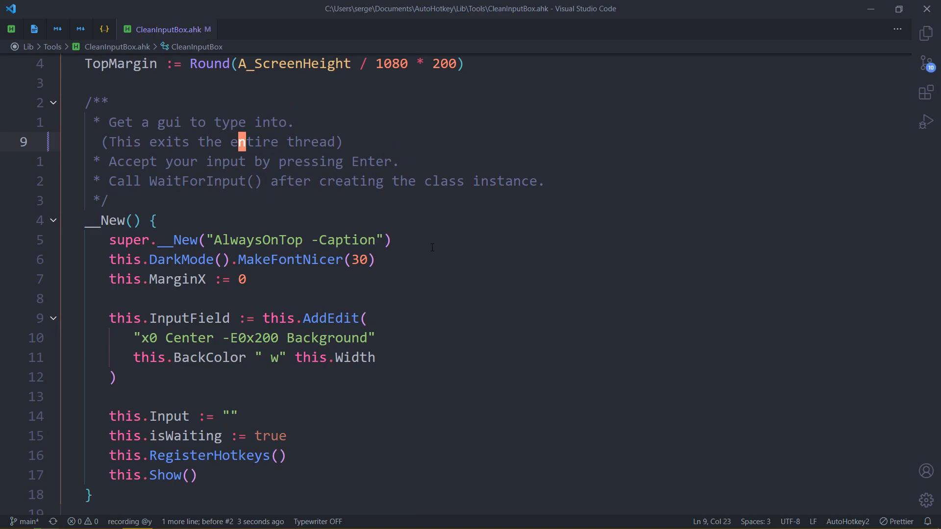
pyautogui.write('u')
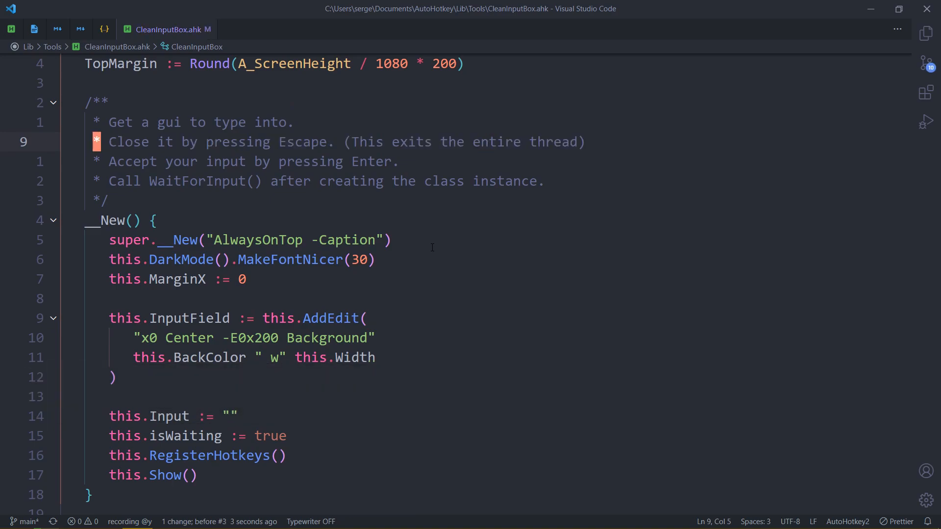
pyautogui.press('(')
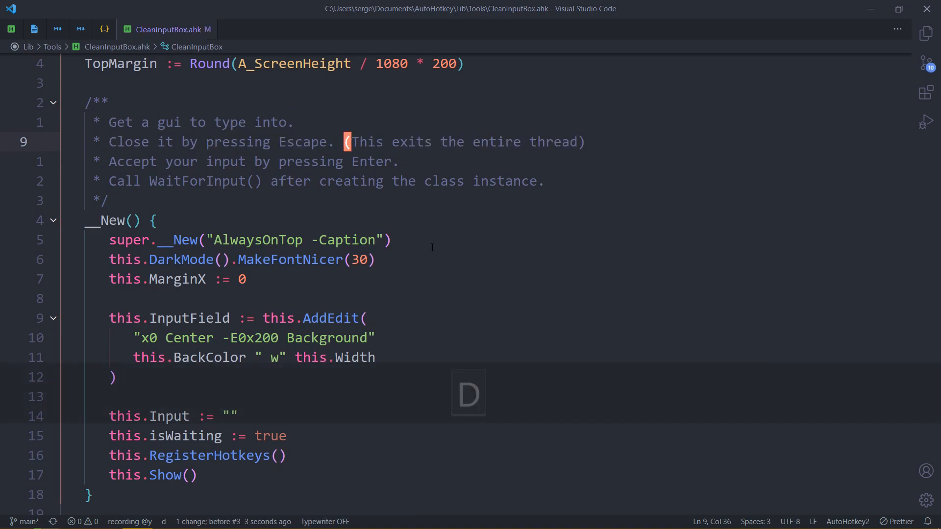
pyautogui.write('dibu')
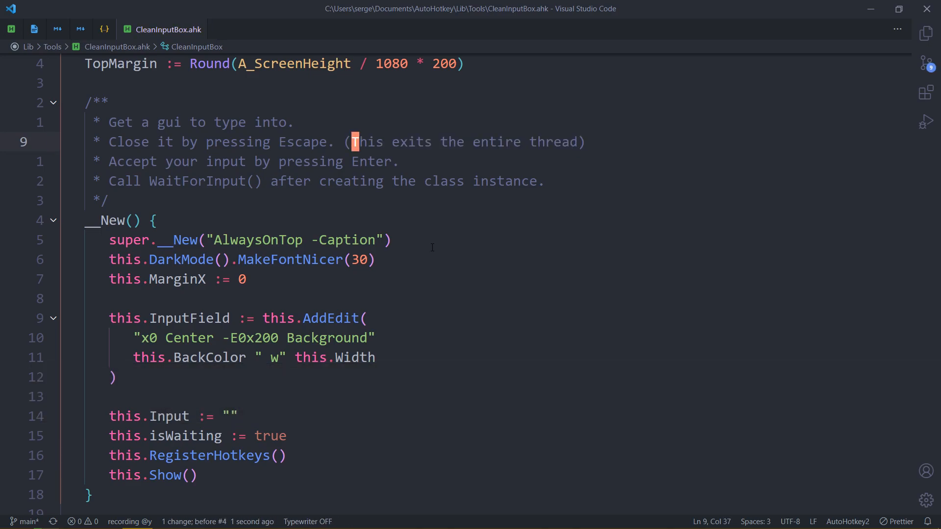
pyautogui.write('4j')
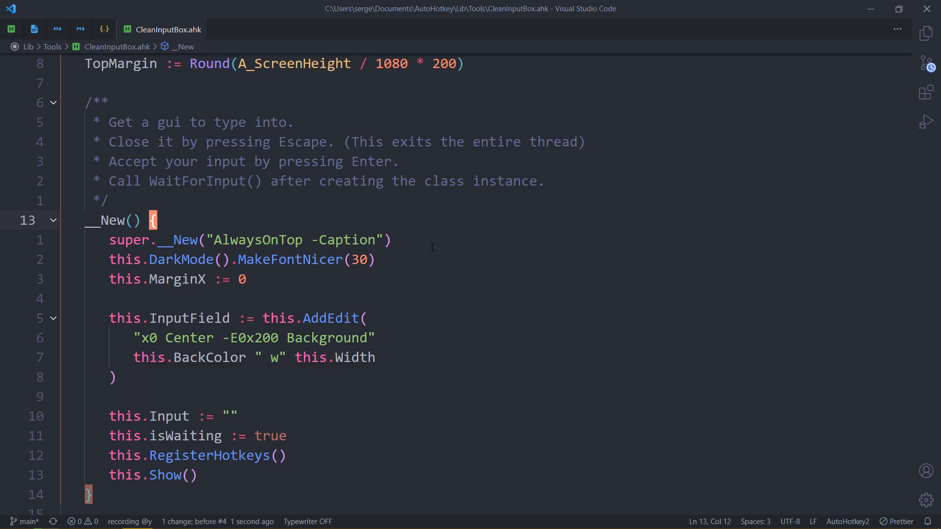
pyautogui.write('diB')
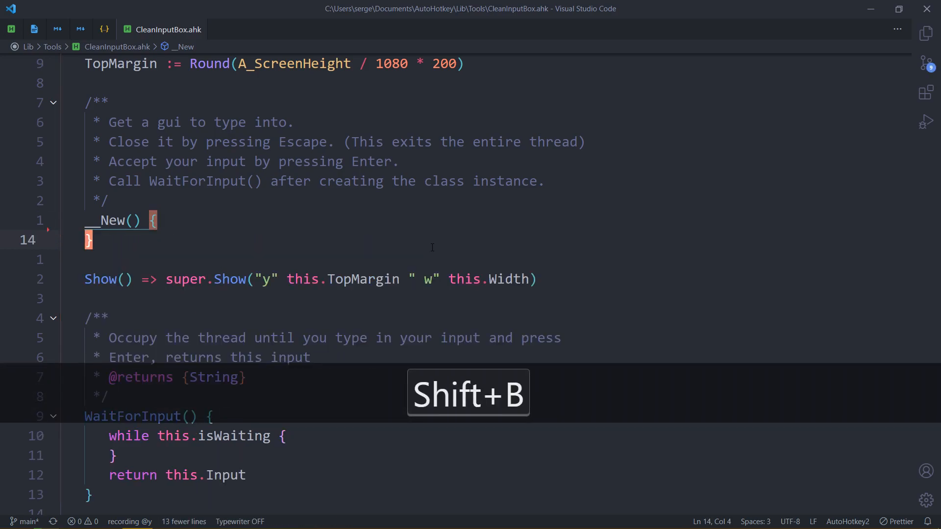
pyautogui.write('u')
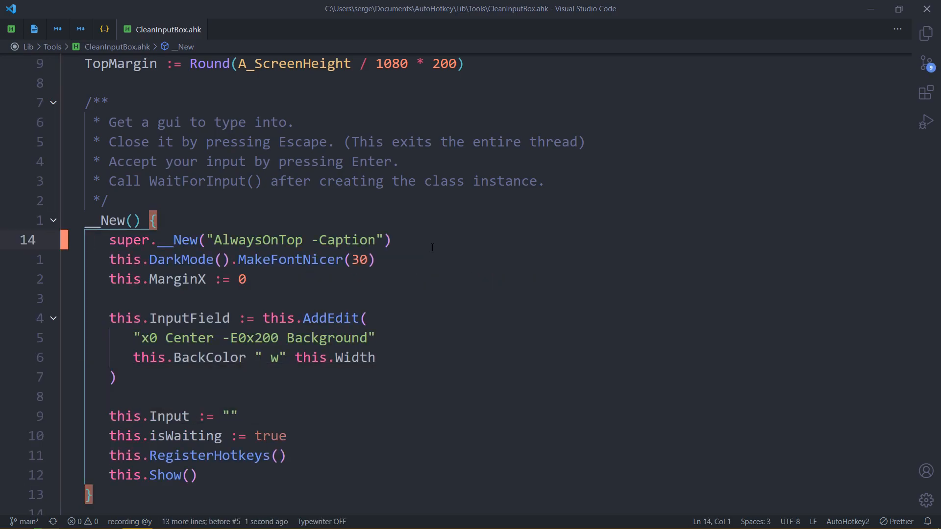
pyautogui.hotkey('ctrl', '[')
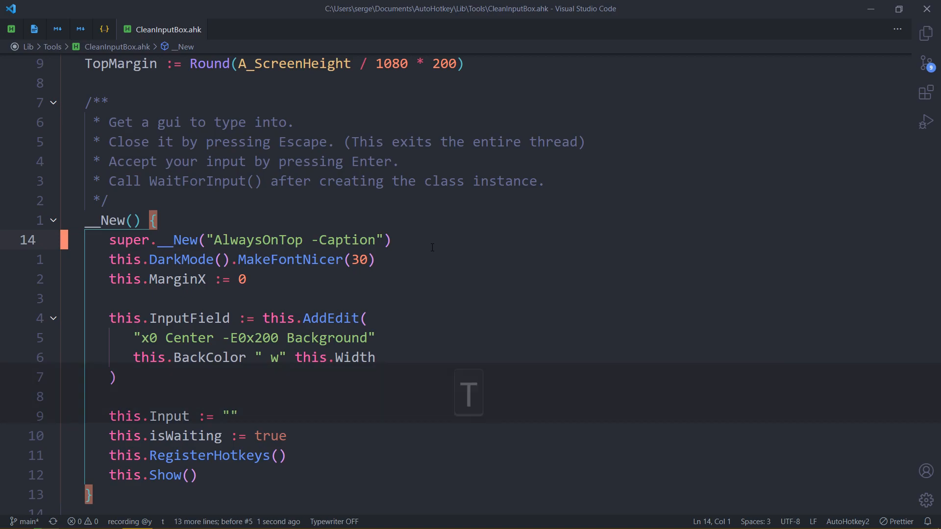
pyautogui.hotkey('ctrl', '[')
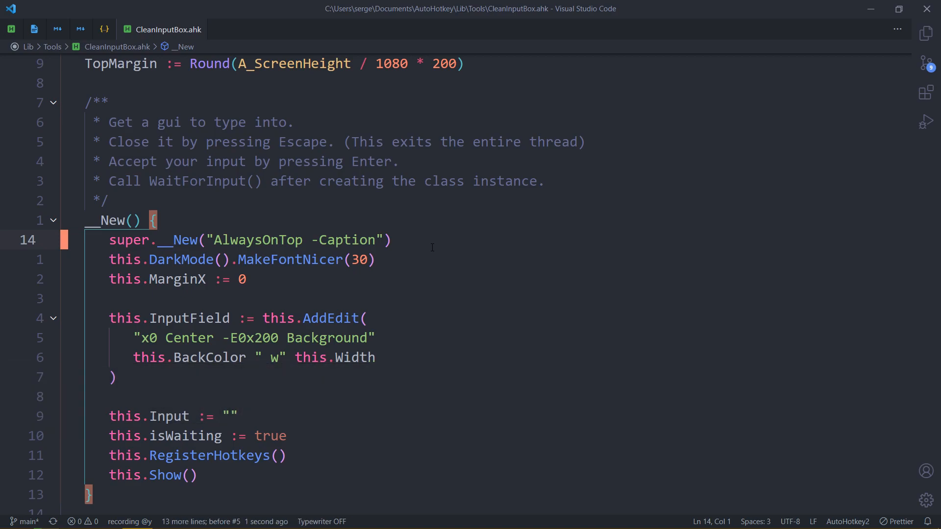
# - Move ahead to -Caption in the super call, then down to the while loop in WaitForInput
pyautogui.press('w')
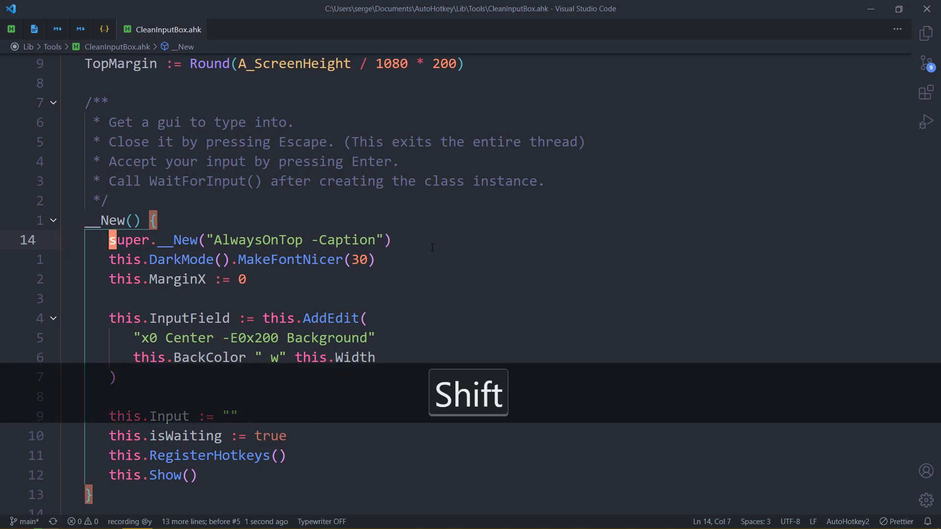
pyautogui.hotkey('shift', 'w')
pyautogui.press('Escape')
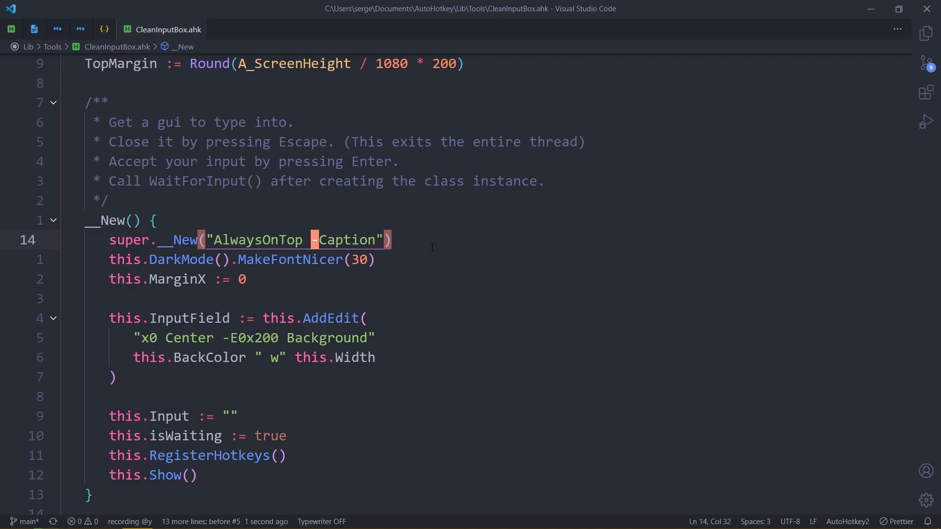
pyautogui.write('k')
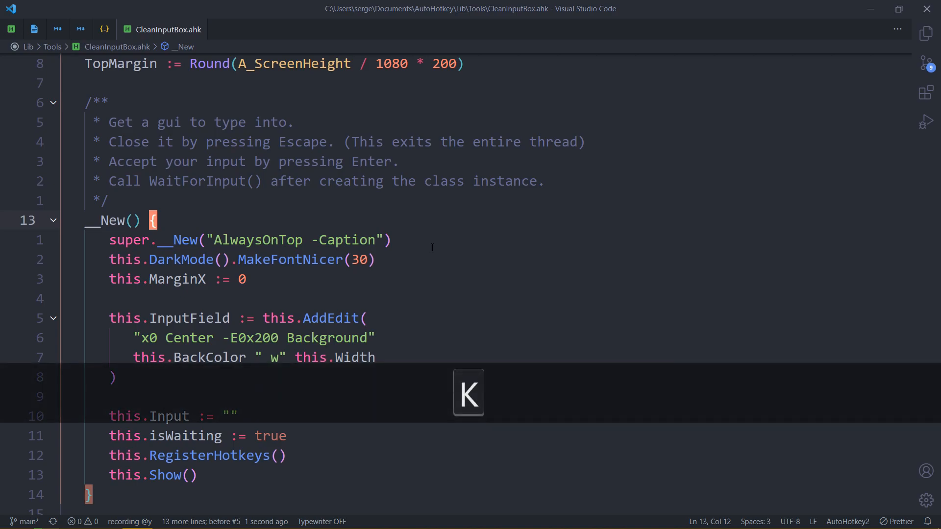
pyautogui.write('za')
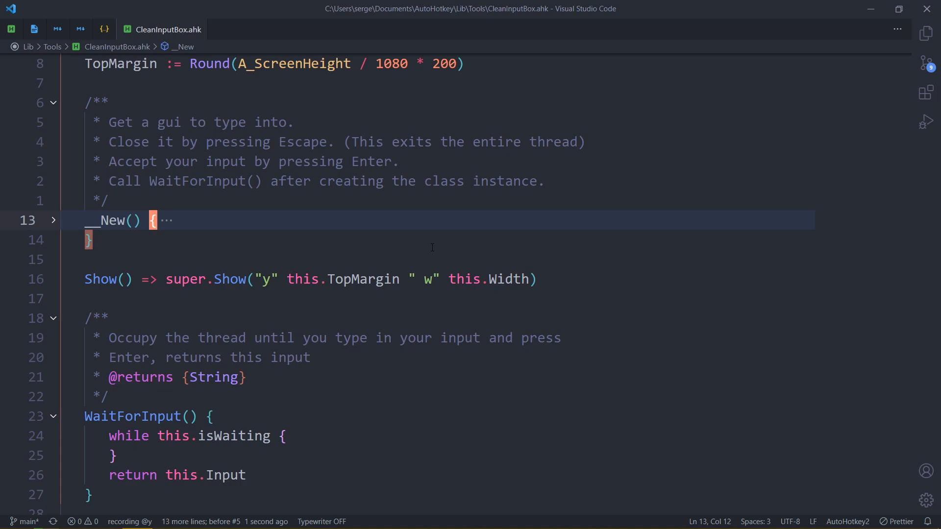
pyautogui.write('za')
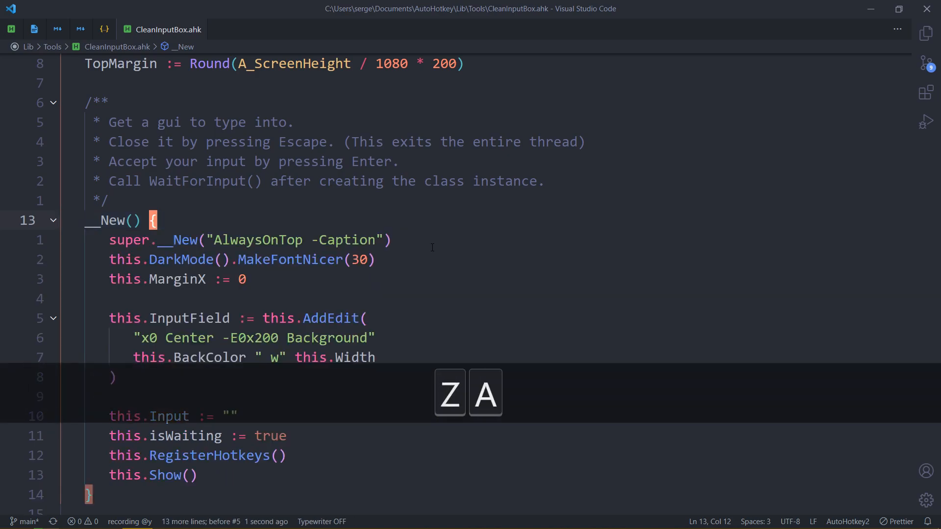
pyautogui.write('za')
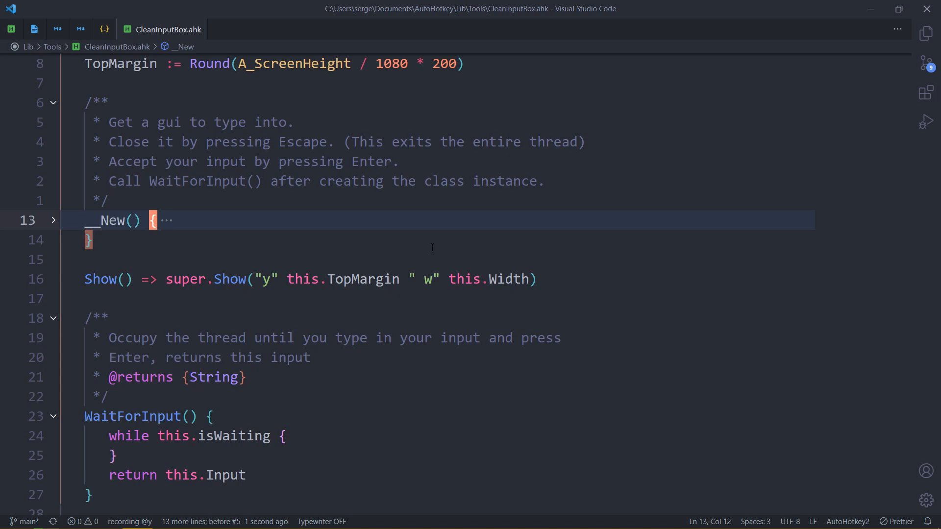
pyautogui.write('1')
pyautogui.press('Escape')
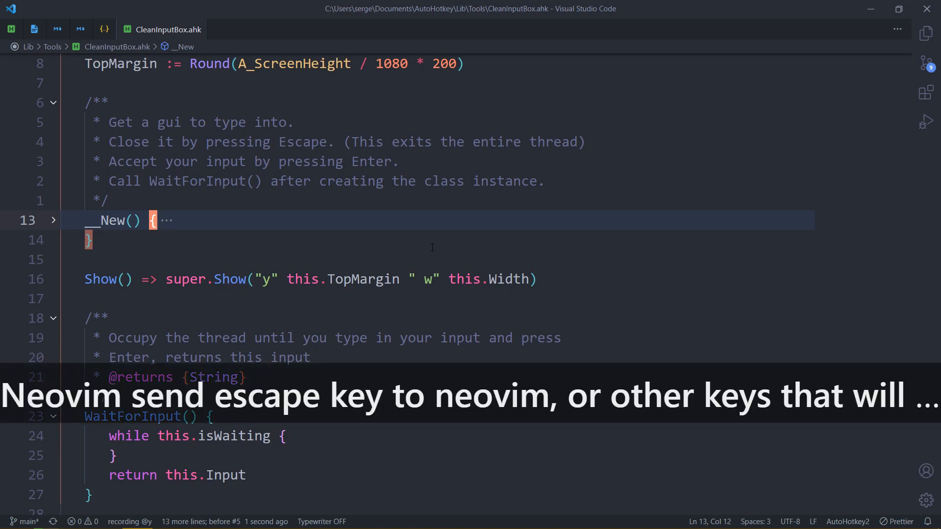
pyautogui.write('24jzz')
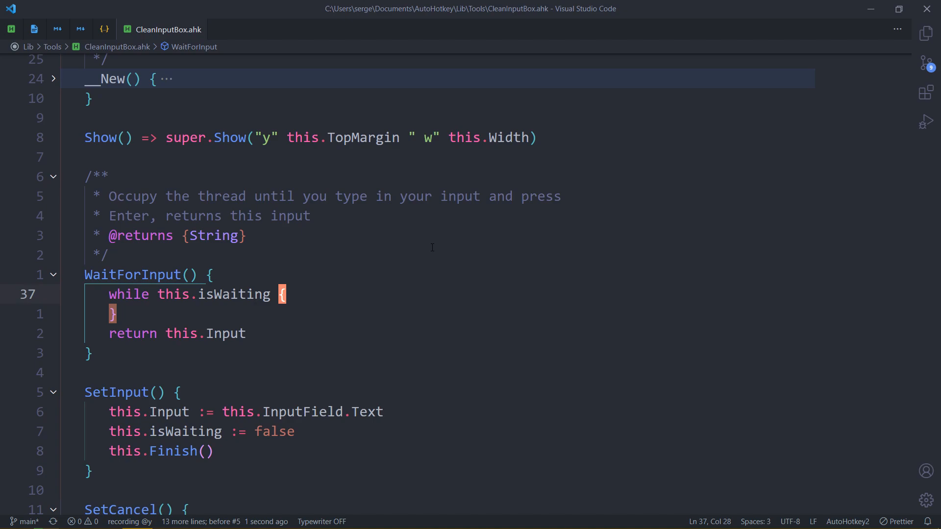
pyautogui.press('d')
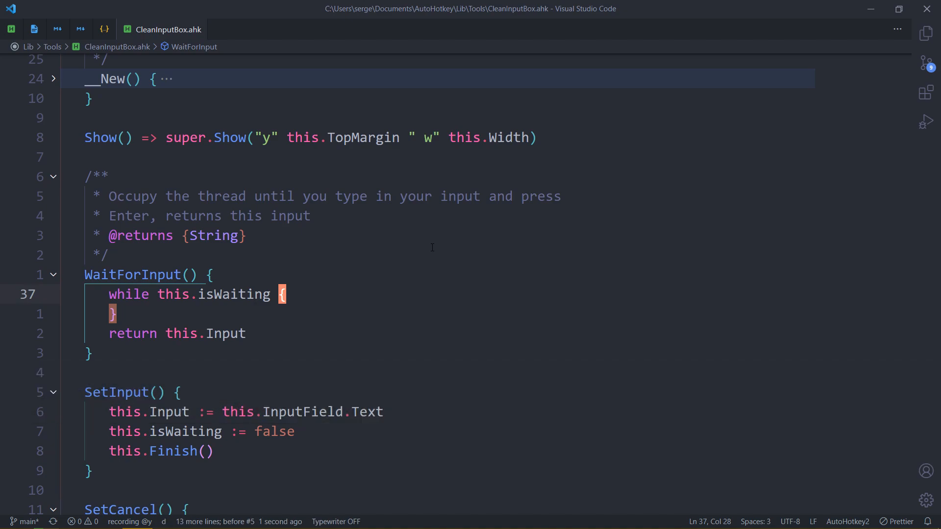
pyautogui.press('a')
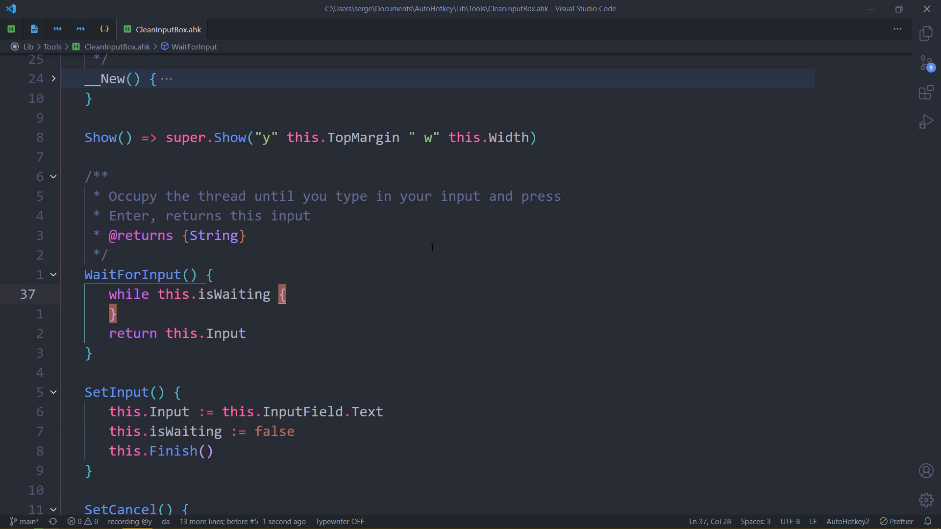
pyautogui.hotkey('shift', 'b')
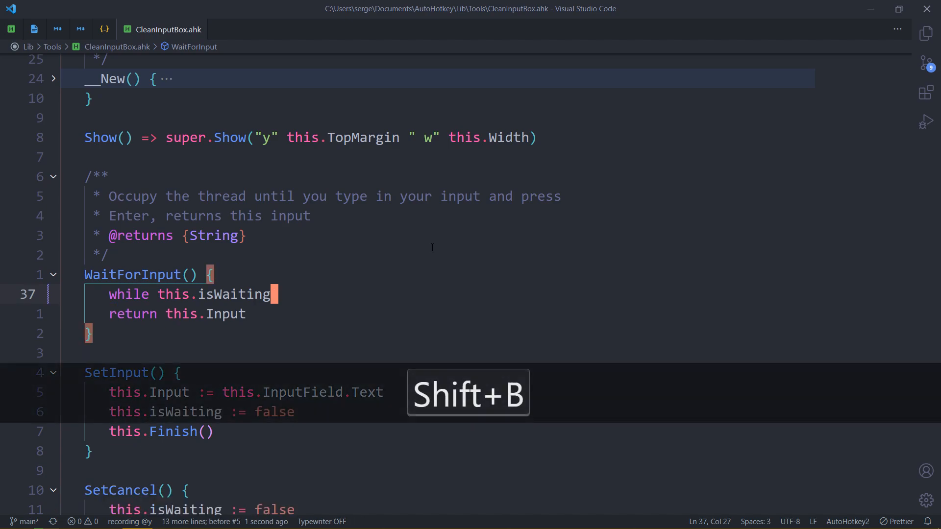
pyautogui.press("'")
pyautogui.press('i')
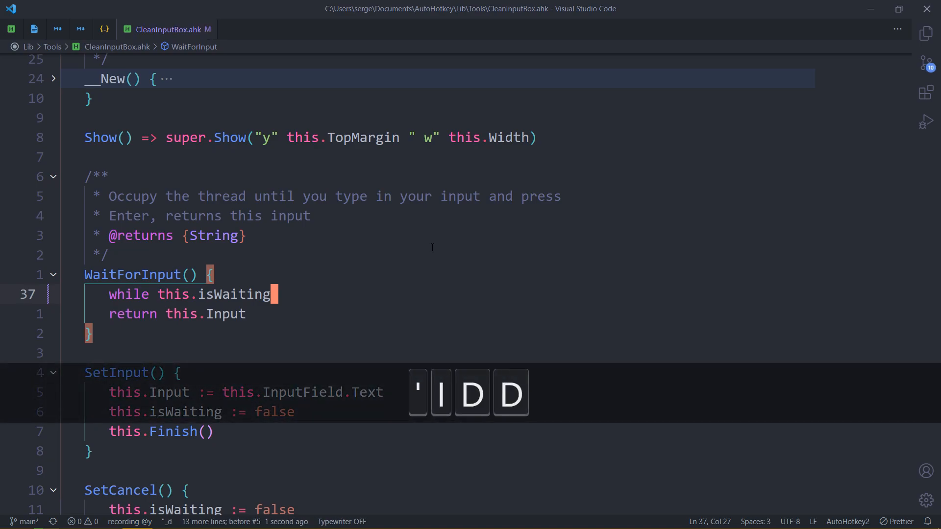
pyautogui.press('d')
pyautogui.press('d')
pyautogui.press('u')
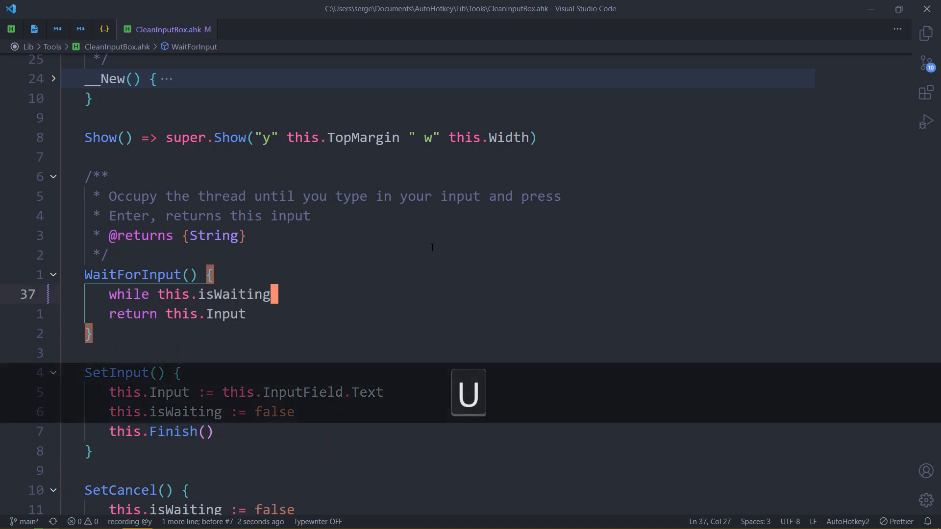
pyautogui.press('u')
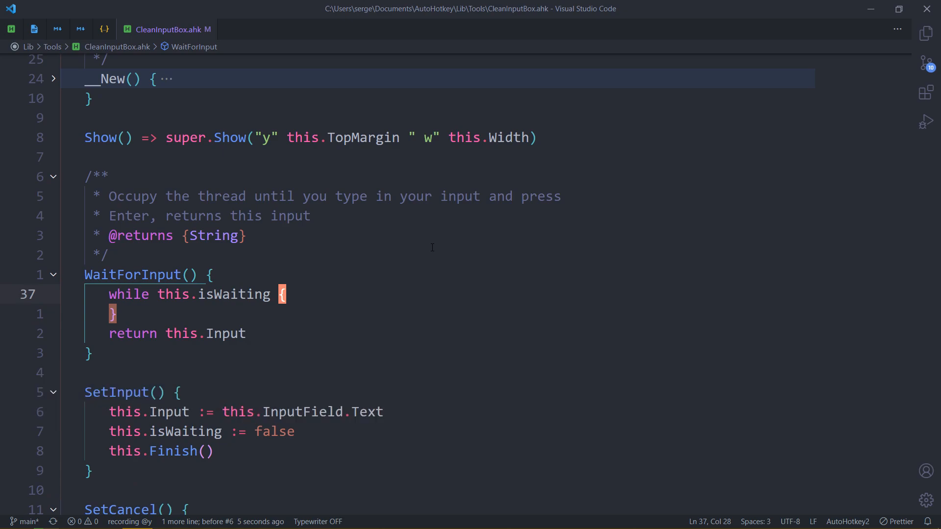
pyautogui.hotkey('ctrl', 's')
pyautogui.press('k')
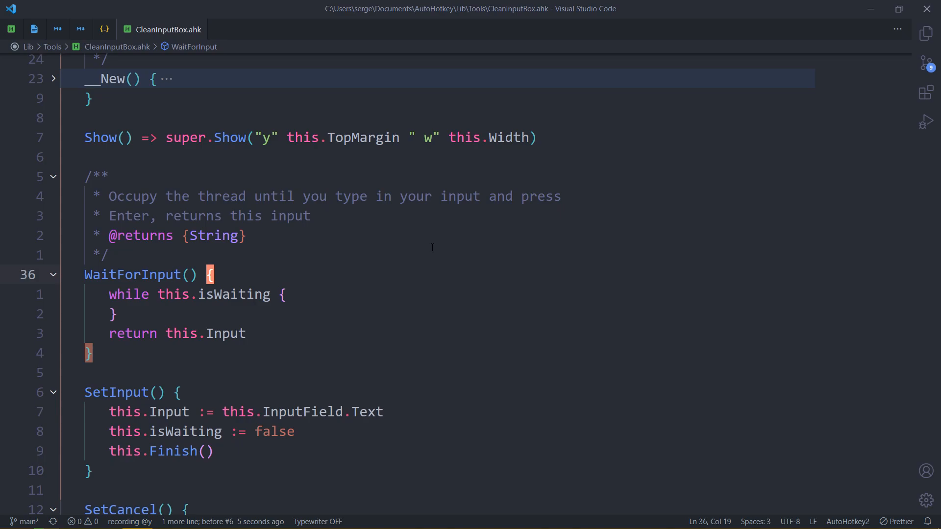
pyautogui.press('d')
pyautogui.press('i')
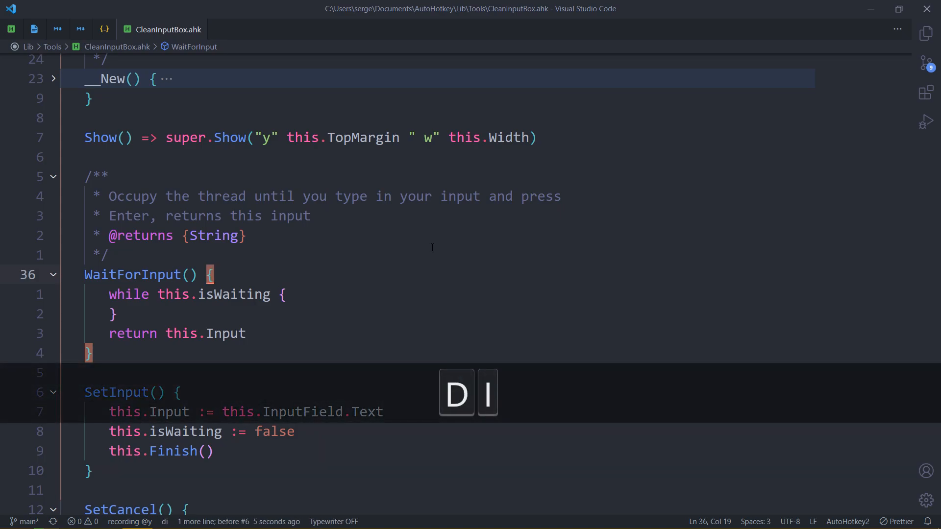
pyautogui.hotkey('shift', ']')
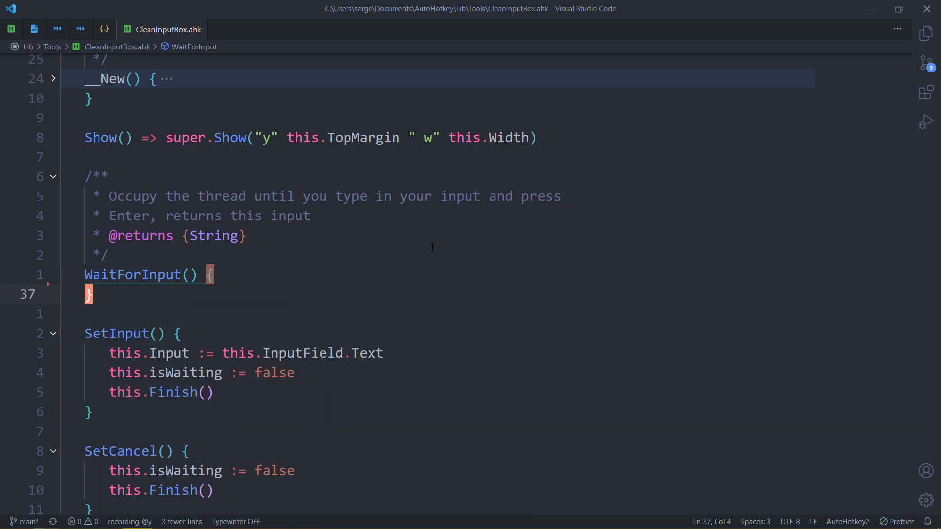
pyautogui.press('u')
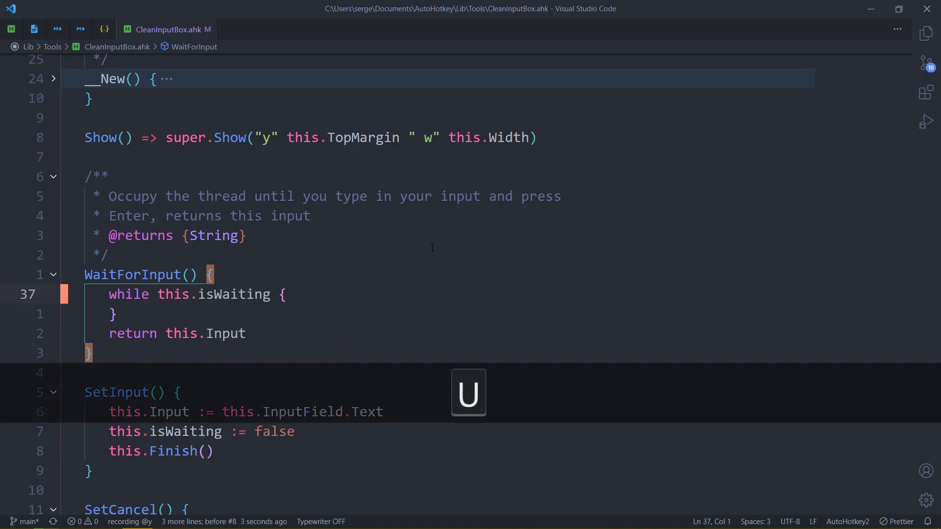
pyautogui.press('k')
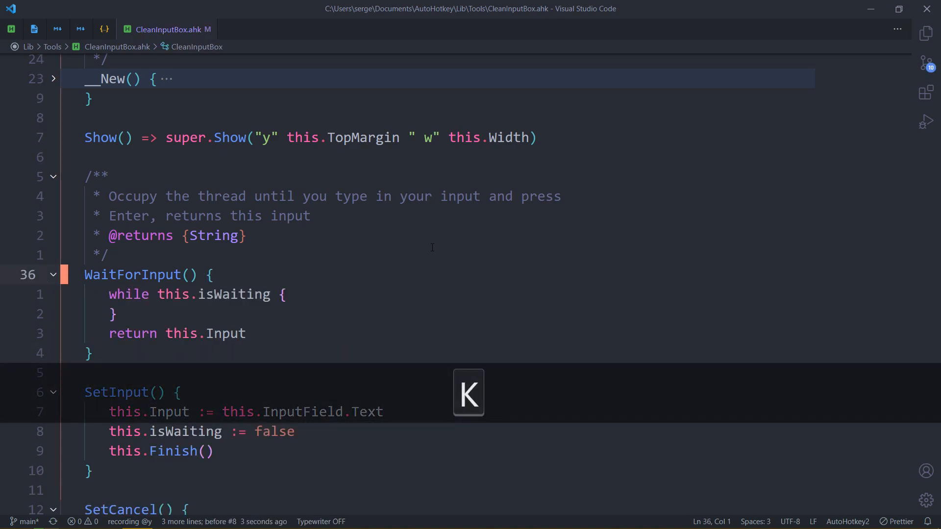
pyautogui.hotkey('shift', '4')
pyautogui.write('di')
pyautogui.hotkey('shift', ']')
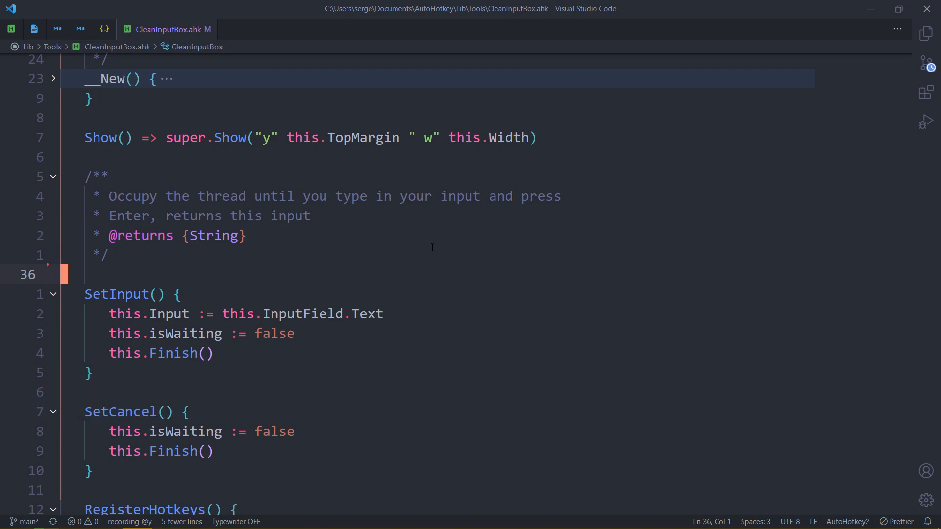
pyautogui.press('u')
pyautogui.hotkey('shift', '4')
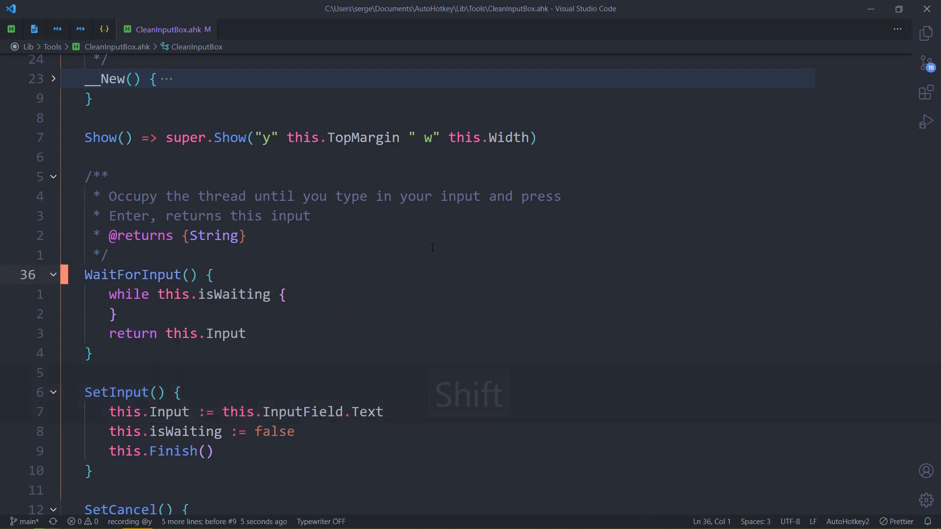
pyautogui.write('da')
pyautogui.hotkey('shift', ']')
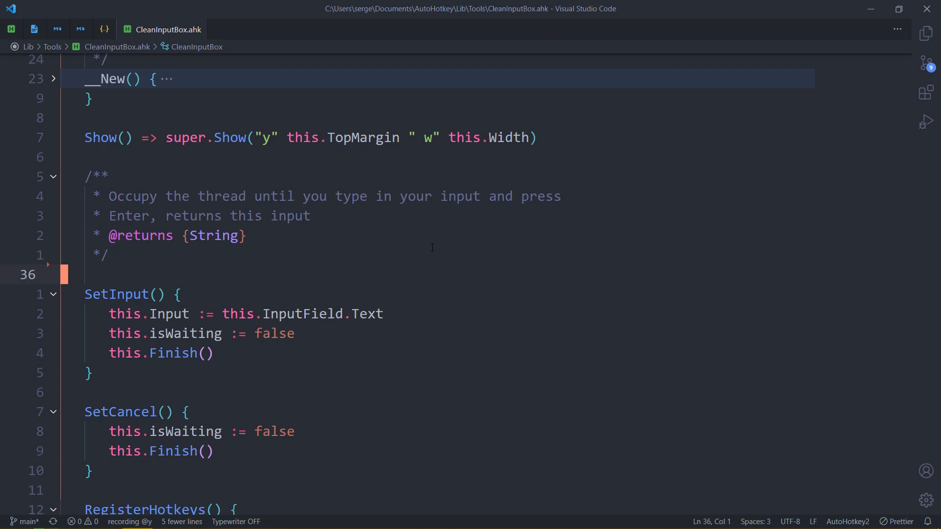
pyautogui.press('u')
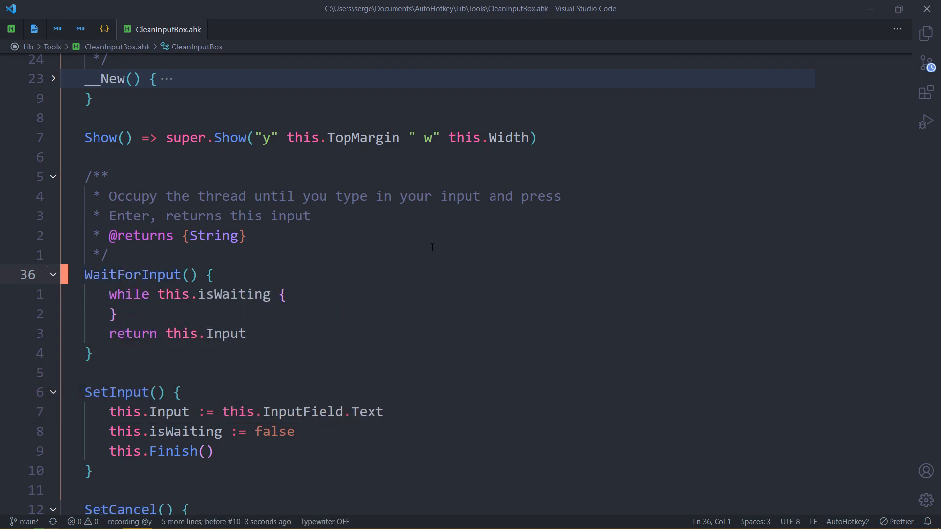
pyautogui.write('5jo')
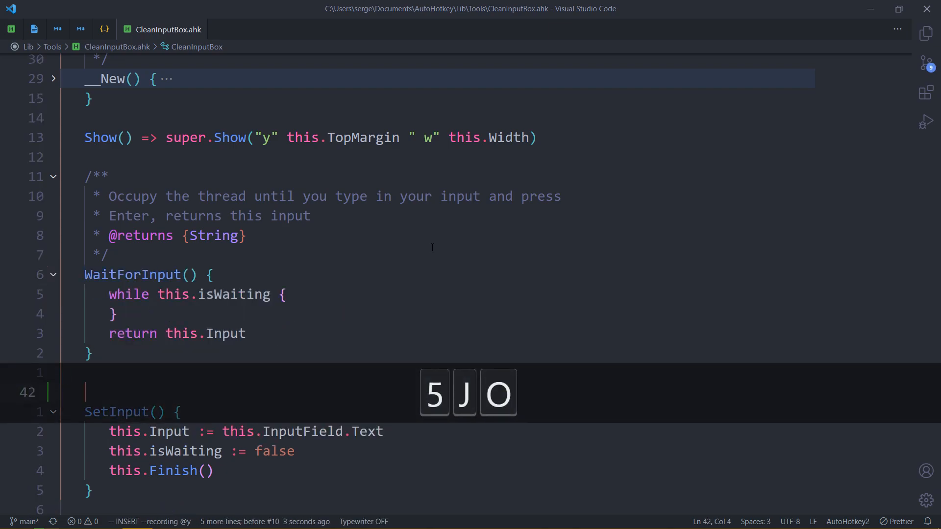
pyautogui.press('Escape')
pyautogui.write('6k')
pyautogui.hotkey('shift', '4')
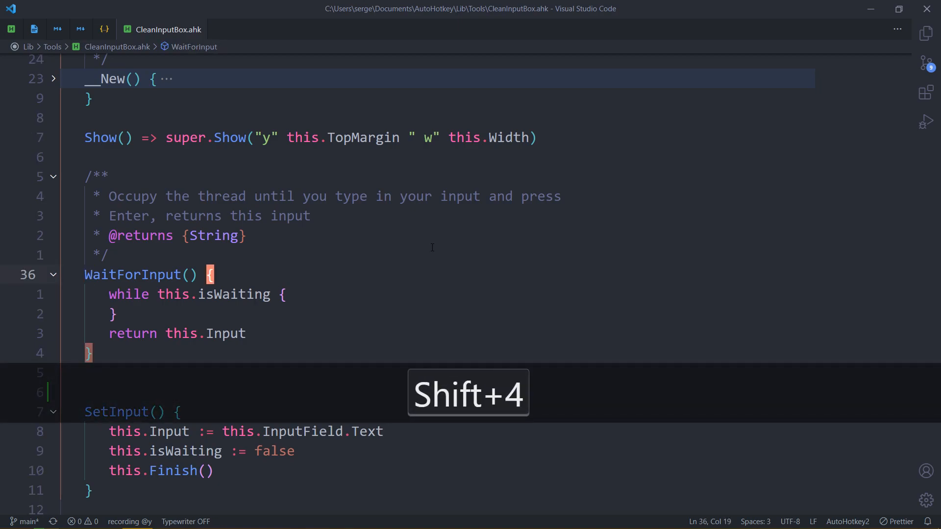
pyautogui.press('d')
pyautogui.hotkey('shift', ']')
pyautogui.press('u')
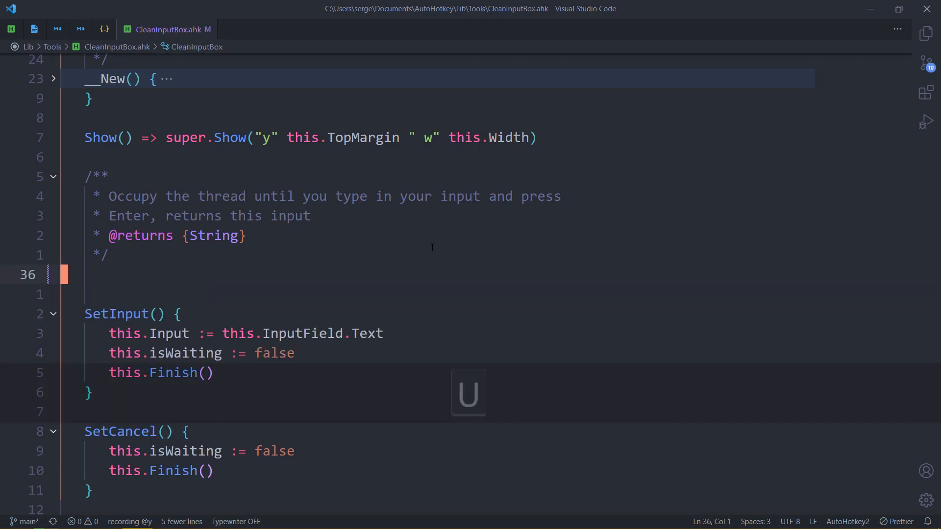
pyautogui.hotkey('shift', '4')
pyautogui.press('d')
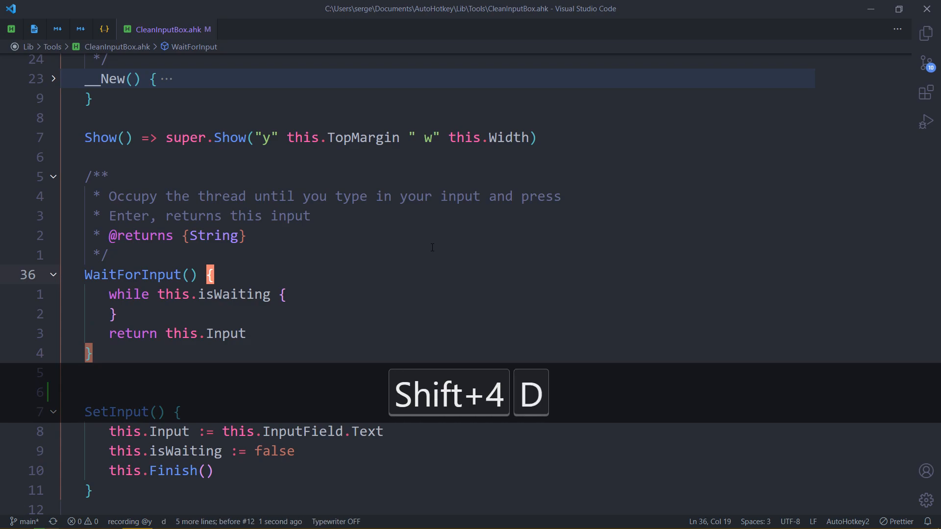
pyautogui.hotkey('shift', ']')
pyautogui.press('u')
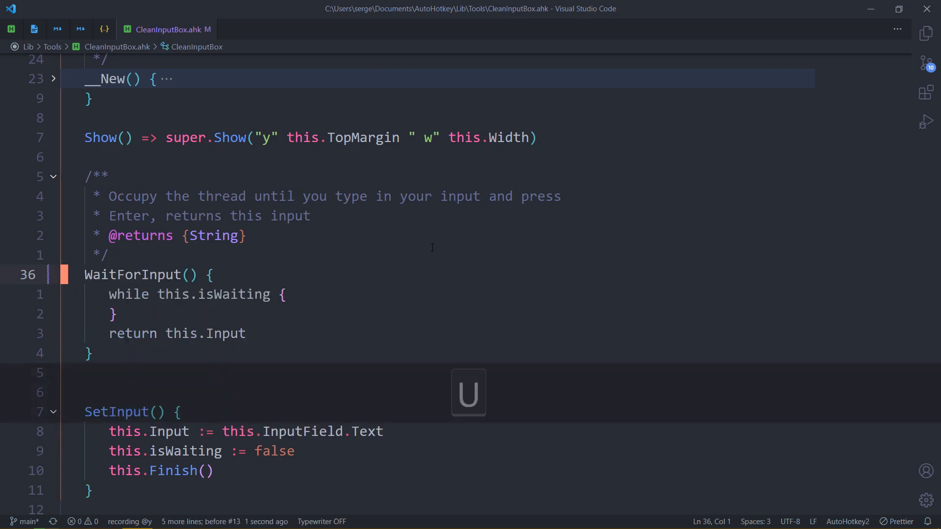
pyautogui.press('u')
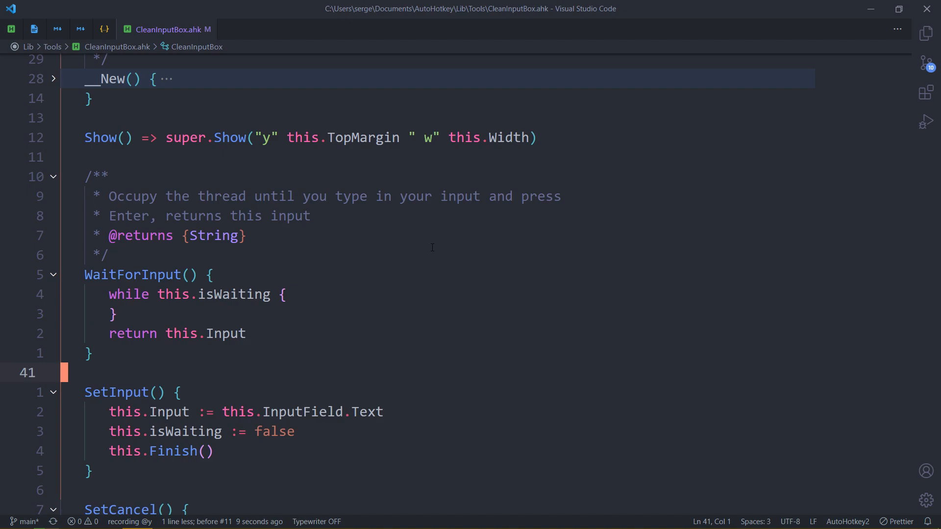
pyautogui.hotkey('ctrl', 's')
pyautogui.press('q')
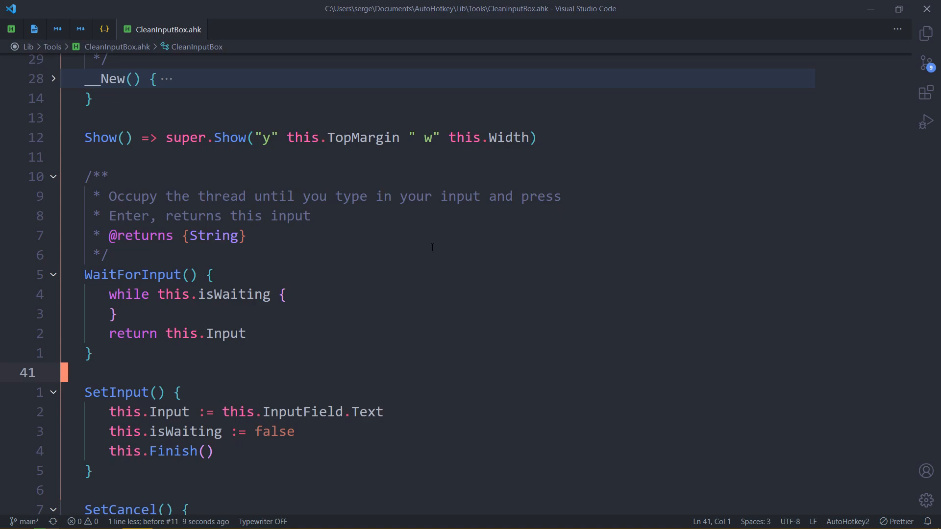
pyautogui.hotkey('alt', 'Tab')
pyautogui.write('n')
pyautogui.press('Return')
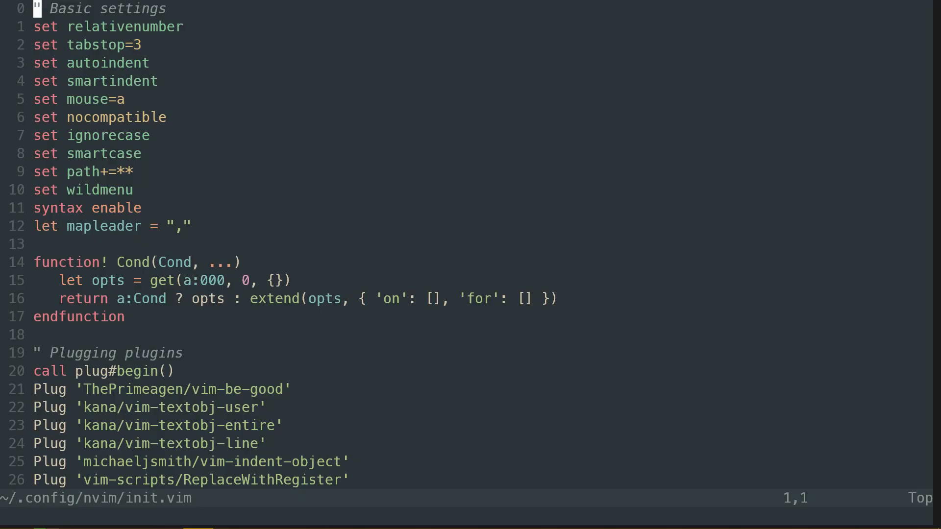
pyautogui.hotkey('ctrl', 'd')
pyautogui.hotkey('ctrl', 'd')
pyautogui.hotkey('ctrl', 'd')
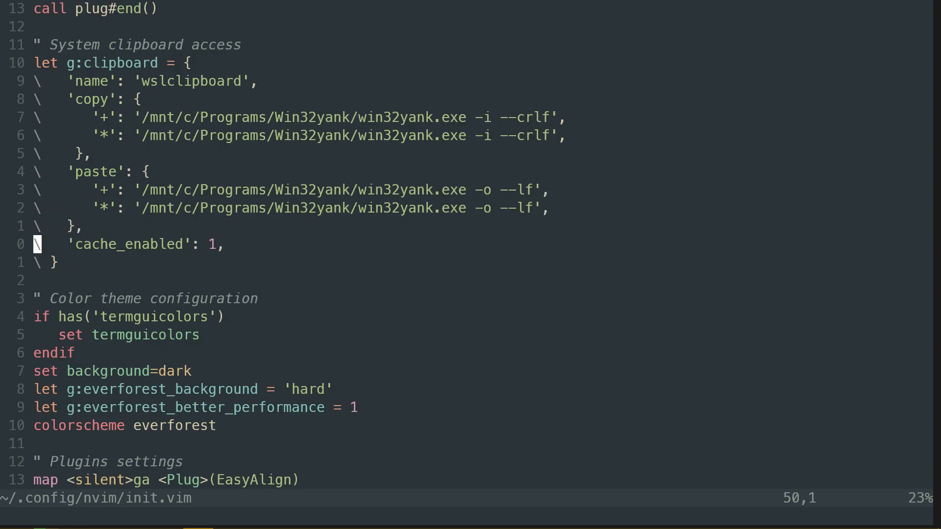
pyautogui.hotkey('ctrl', 'd')
pyautogui.hotkey('ctrl', 'd')
pyautogui.hotkey('ctrl', 'd')
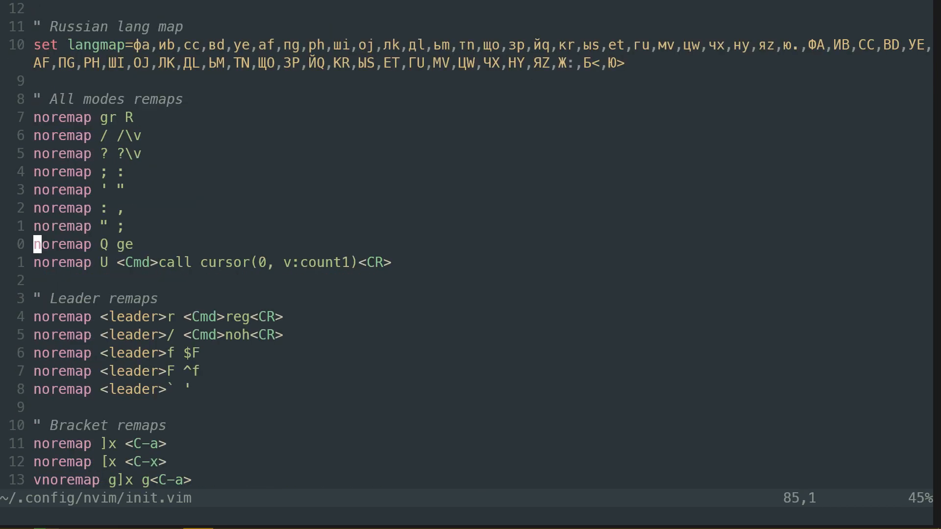
pyautogui.hotkey('ctrl', 'd')
pyautogui.hotkey('ctrl', 'd')
pyautogui.hotkey('ctrl', 'd')
pyautogui.hotkey('ctrl', 'd')
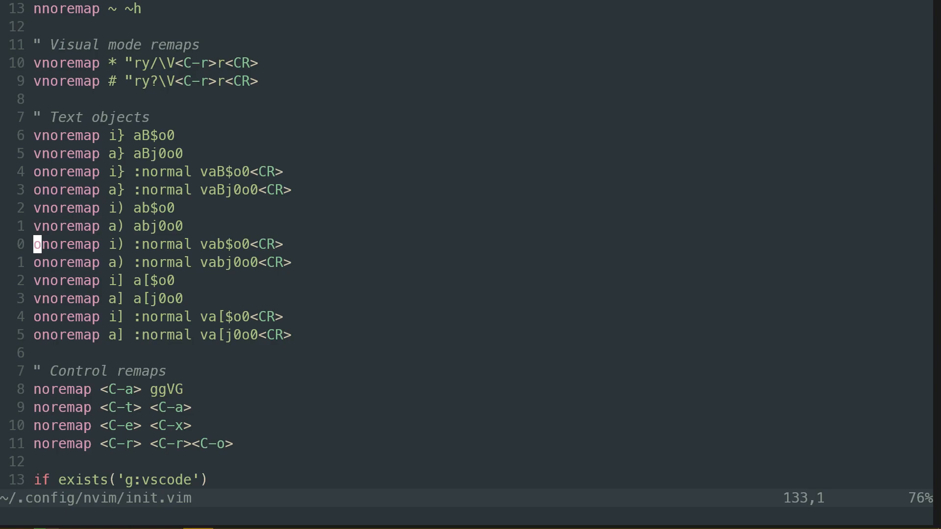
pyautogui.press('6')
pyautogui.press('k')
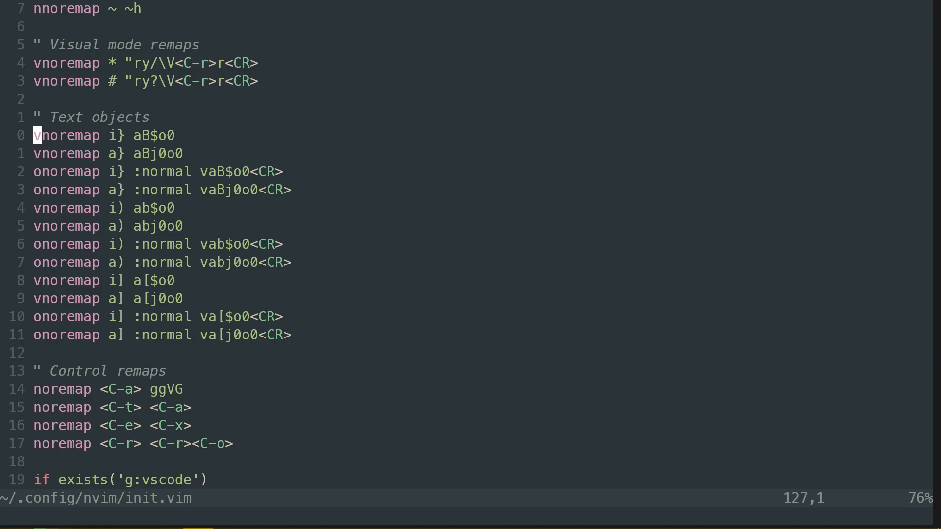
pyautogui.press('w')
pyautogui.press('j')
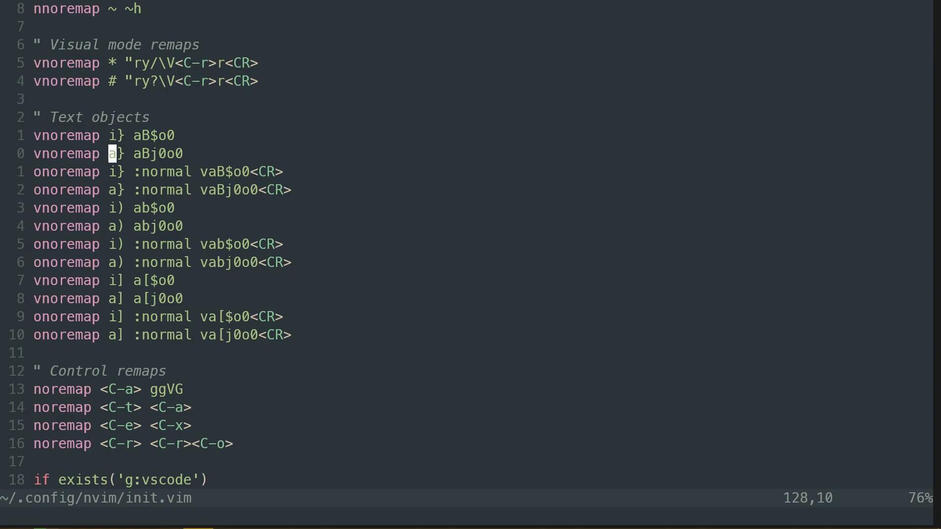
pyautogui.press('k')
pyautogui.press('l')
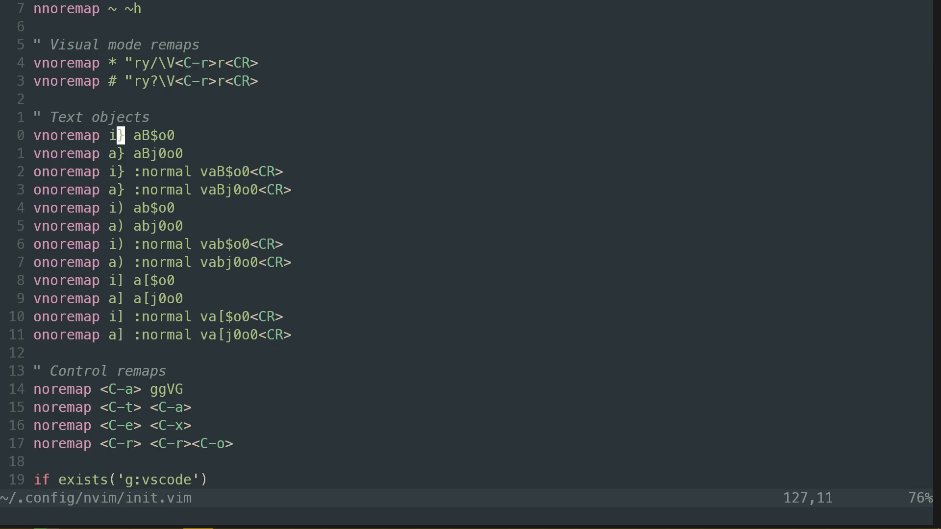
pyautogui.press('w')
pyautogui.press('j')
pyautogui.press('j')
pyautogui.press('0')
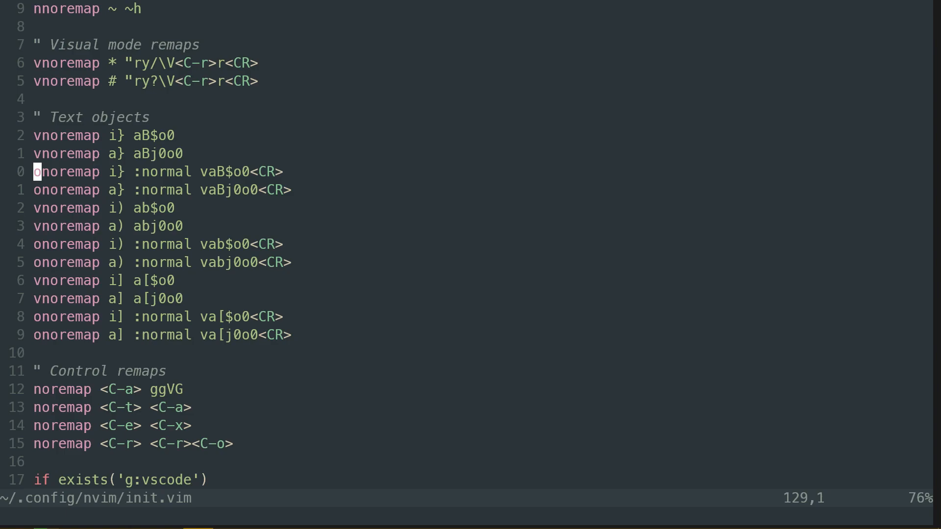
pyautogui.press('y')
pyautogui.press('i')
pyautogui.press('w')
pyautogui.write('iw')
pyautogui.press('BackSpace')
pyautogui.press('Escape')
pyautogui.press('y')
pyautogui.press('Escape')
pyautogui.press('w')
pyautogui.press('l')
pyautogui.press('w')
pyautogui.press('l')
pyautogui.press('w')
pyautogui.press('b')
pyautogui.press('b')
pyautogui.write('dW')
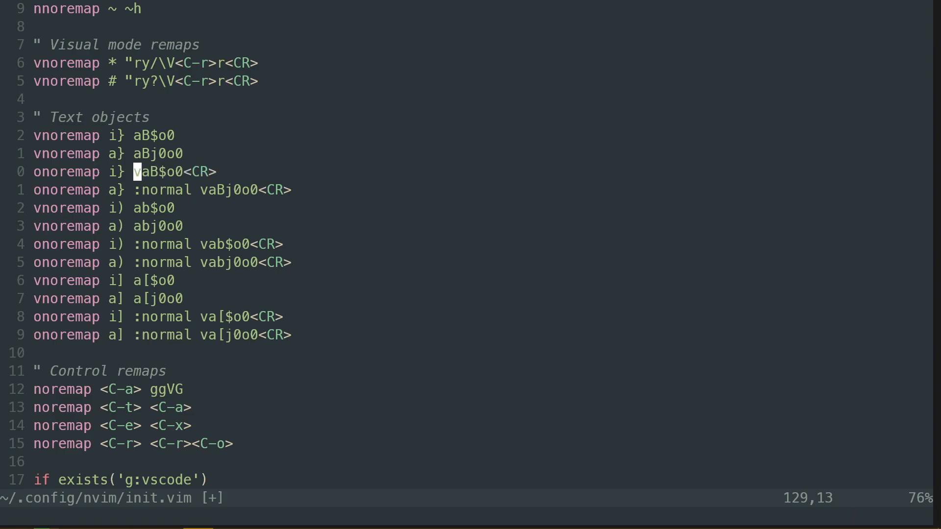
pyautogui.press('u')
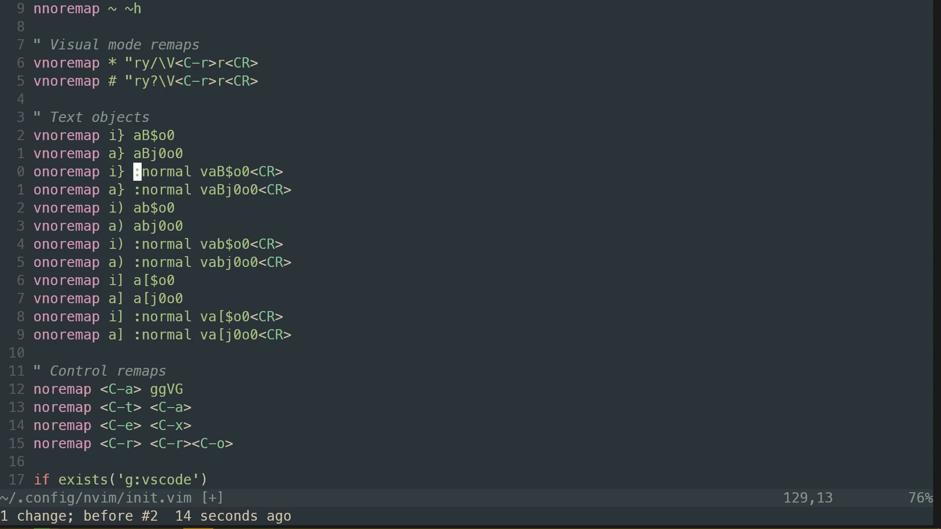
pyautogui.press('l')
pyautogui.press('e')
pyautogui.press('w')
pyautogui.press('b')
pyautogui.press('e')
pyautogui.press('y')
pyautogui.press('B')
pyautogui.press('l')
pyautogui.press('w')
# - Snip the four text-object mapping lines and open that capture as a floating image
pyautogui.press('Print')
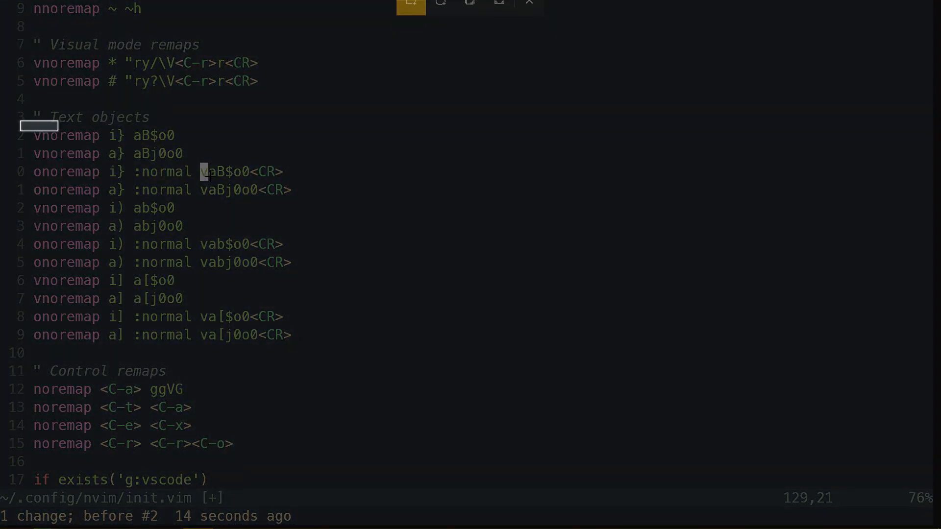
pyautogui.moveTo(20, 122); pyautogui.dragTo(308, 200)
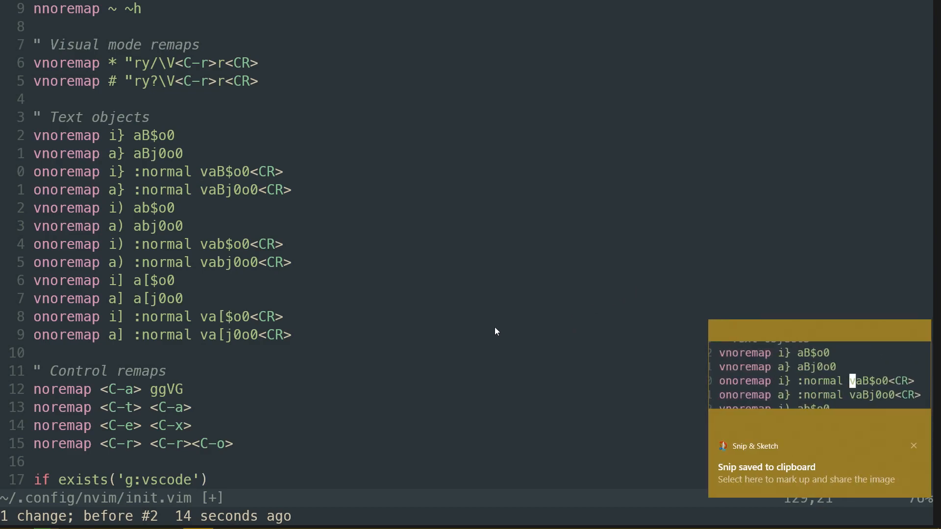
pyautogui.hotkey('ctrl', 'o')
pyautogui.doubleClick(508, 194)
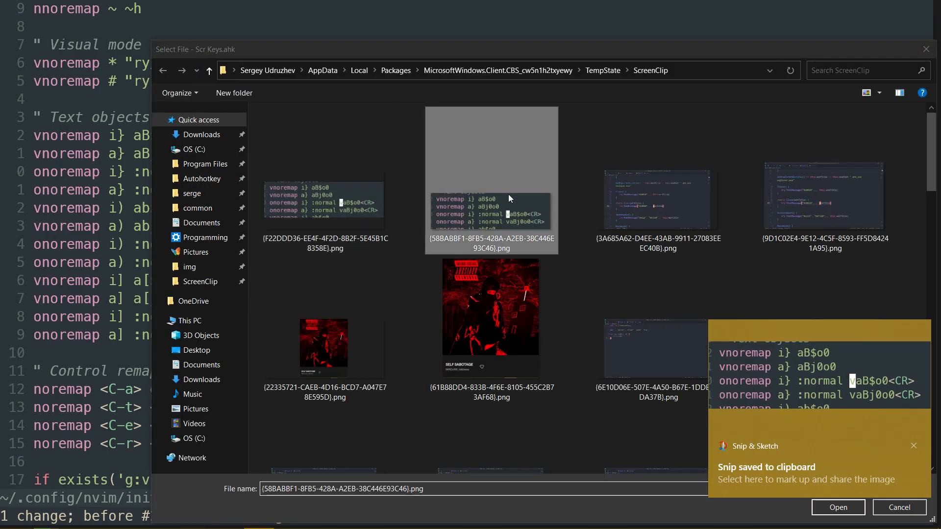
# - Park the floating snip at the screen's top right and switch back to VS Code
pyautogui.moveTo(502, 235)
pyautogui.mouseDown()
pyautogui.moveTo(808, 56)
pyautogui.moveTo(779, 67)
pyautogui.mouseUp()
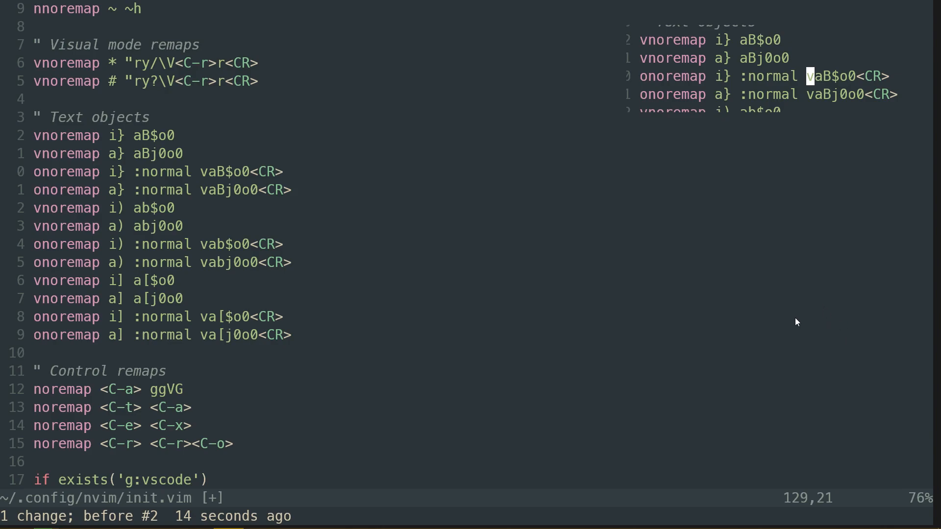
pyautogui.hotkey('alt', 'Tab')
pyautogui.scroll(-1, 445, 232)
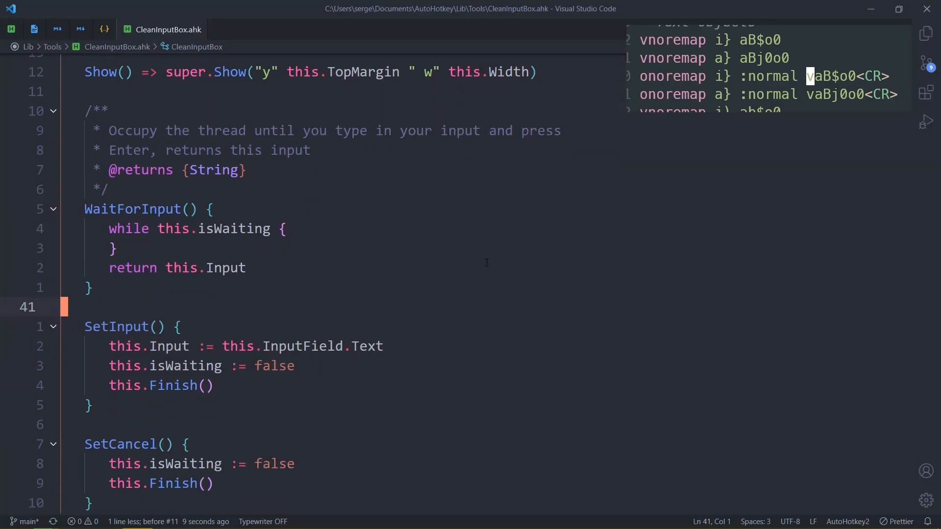
pyautogui.write('5k')
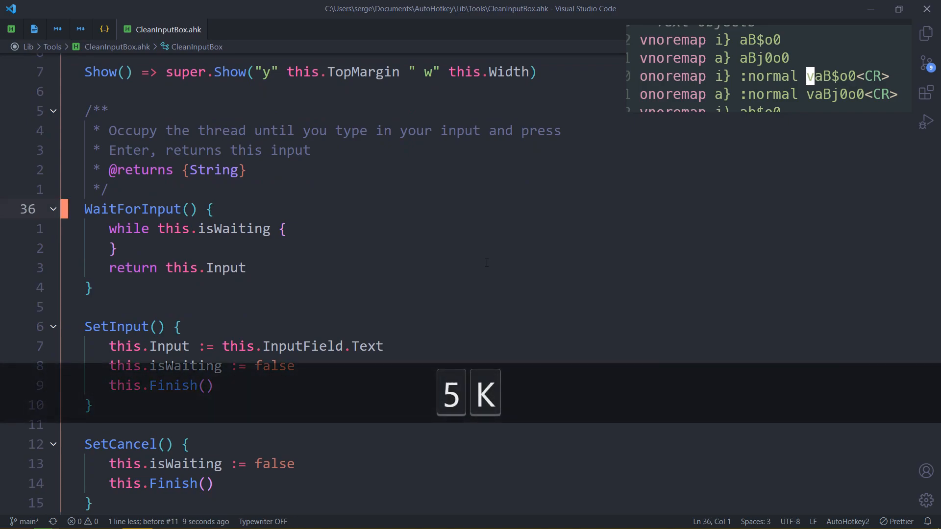
pyautogui.write('$')
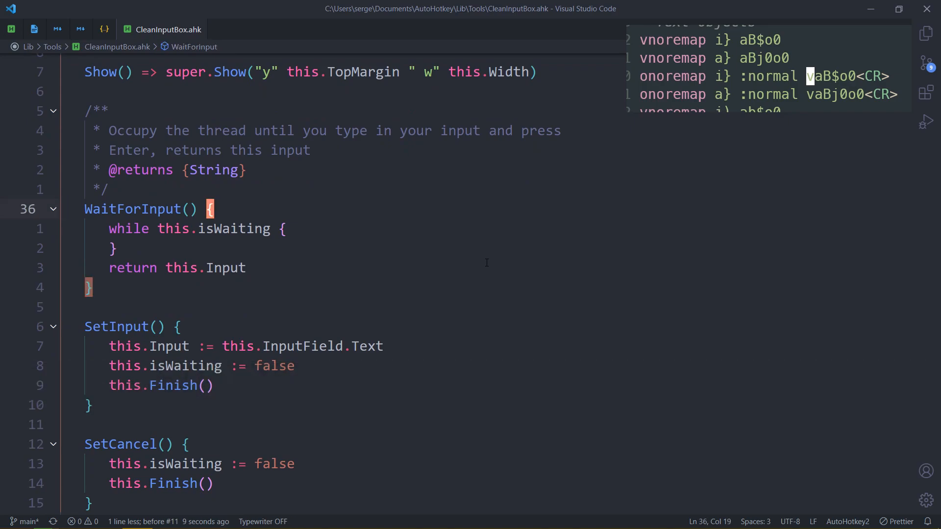
pyautogui.write('3j')
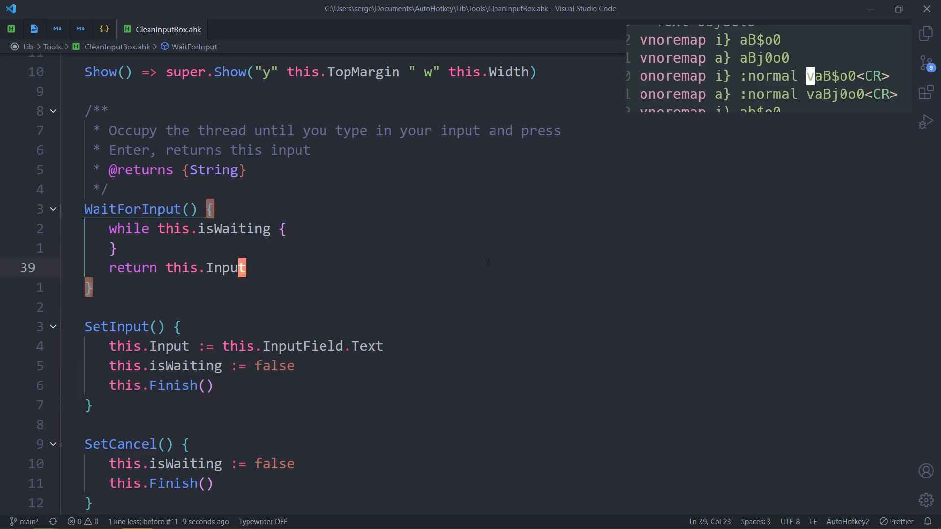
pyautogui.write('j')
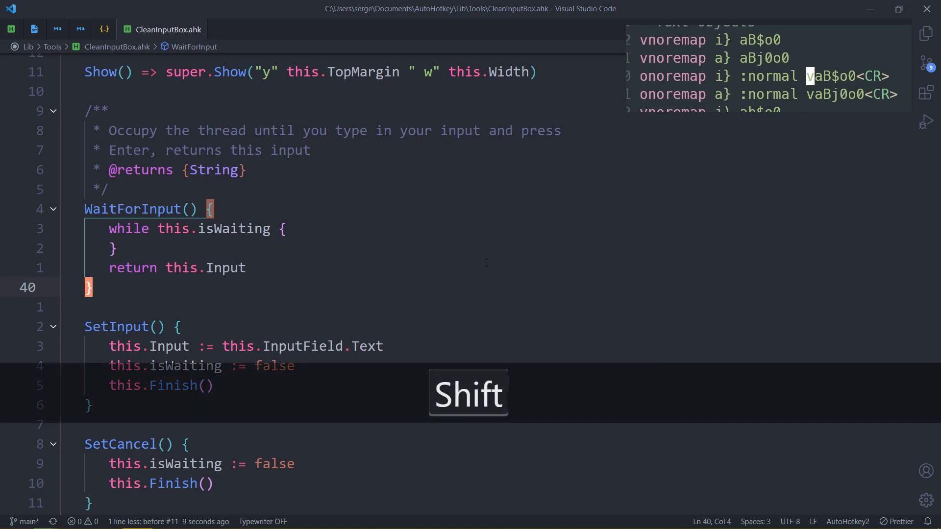
pyautogui.write('%')
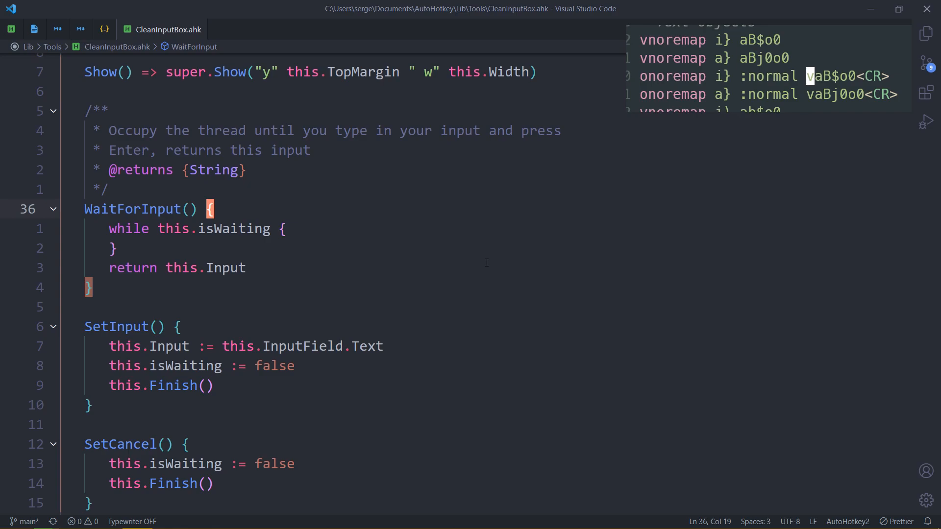
# - Visually select the whole WaitForInput brace block with the aB text object
pyautogui.press('v')
pyautogui.press('a')
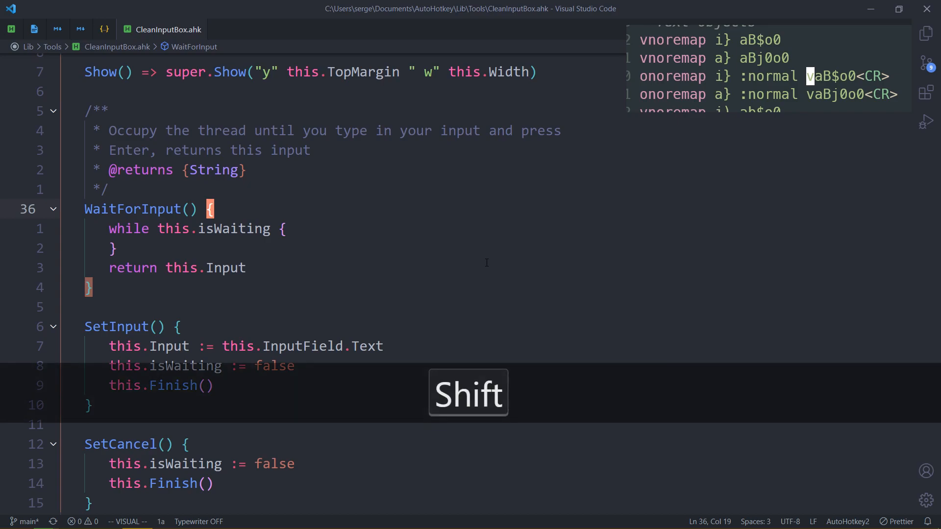
pyautogui.hotkey('shift', 'b')
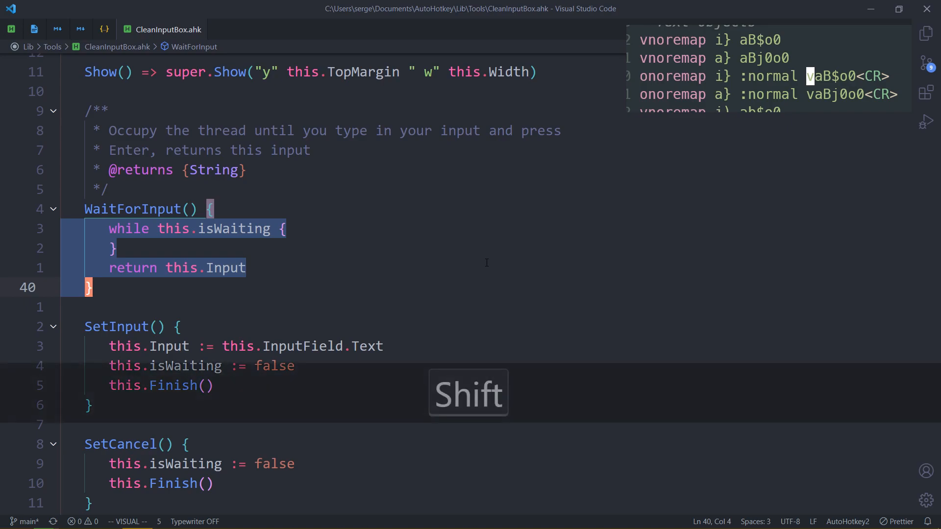
# - Extend the selection to the header line's end and make it linewise
pyautogui.hotkey('shift', '4')
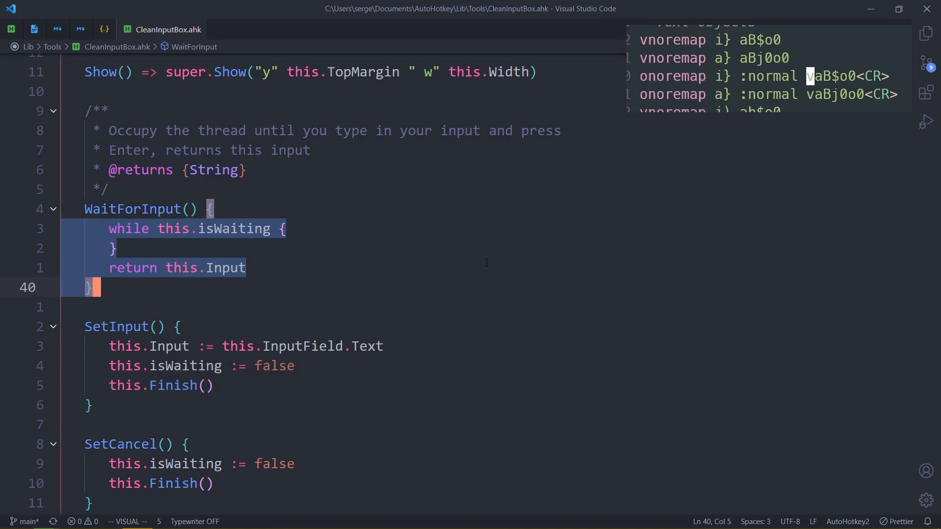
pyautogui.press('o')
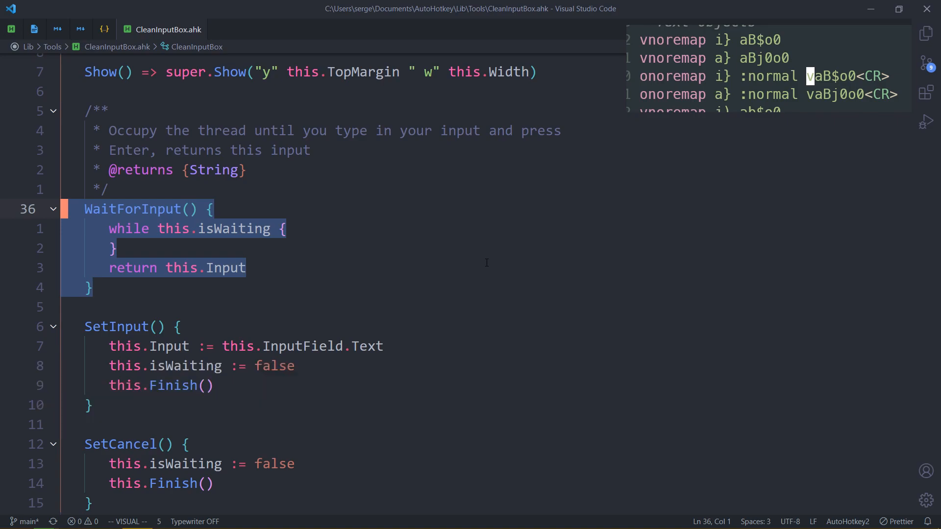
pyautogui.hotkey('shift', 'v')
# - Delete the selected WaitForInput block, undo it, and save CleanInputBox.ahk
pyautogui.press('d')
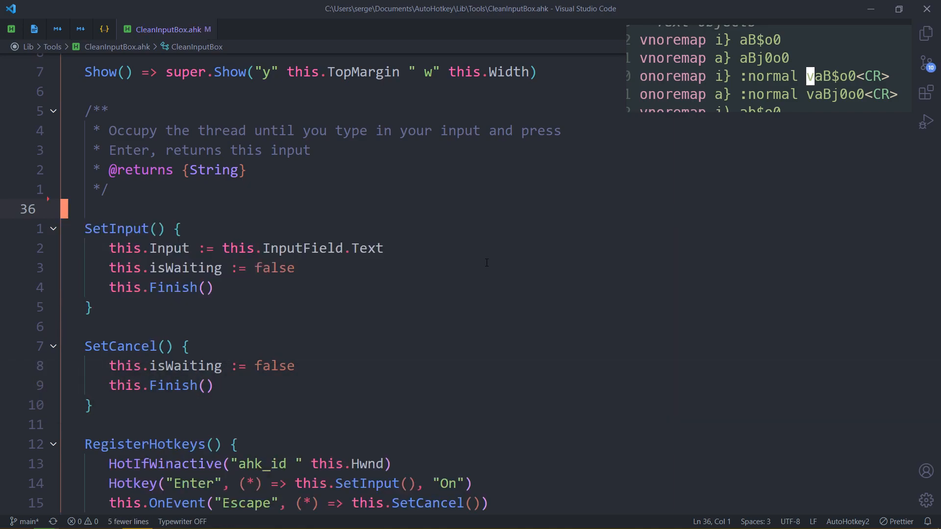
pyautogui.press('u')
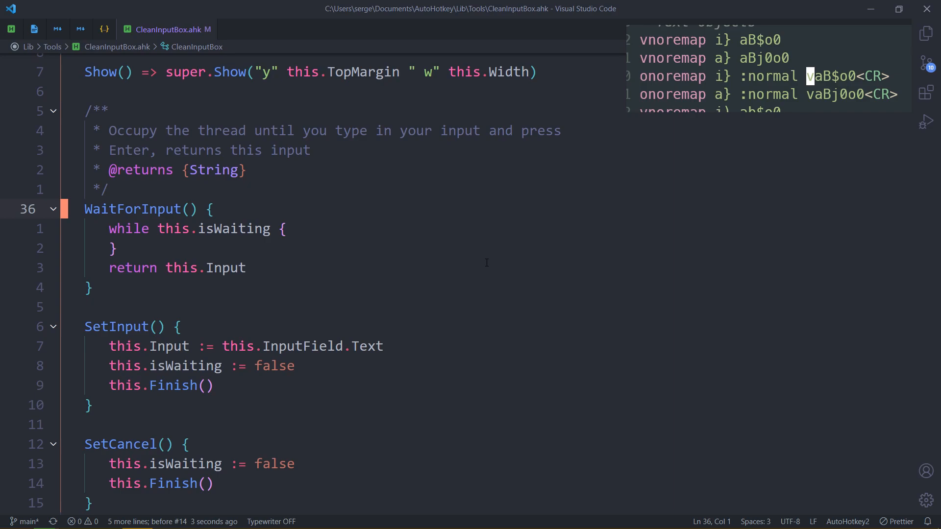
pyautogui.hotkey('ctrl', 's')
# - Return to WaitForInput's closing brace and switch back to init.vim in Neovim
pyautogui.moveTo(88, 307); pyautogui.dragTo(96, 325)
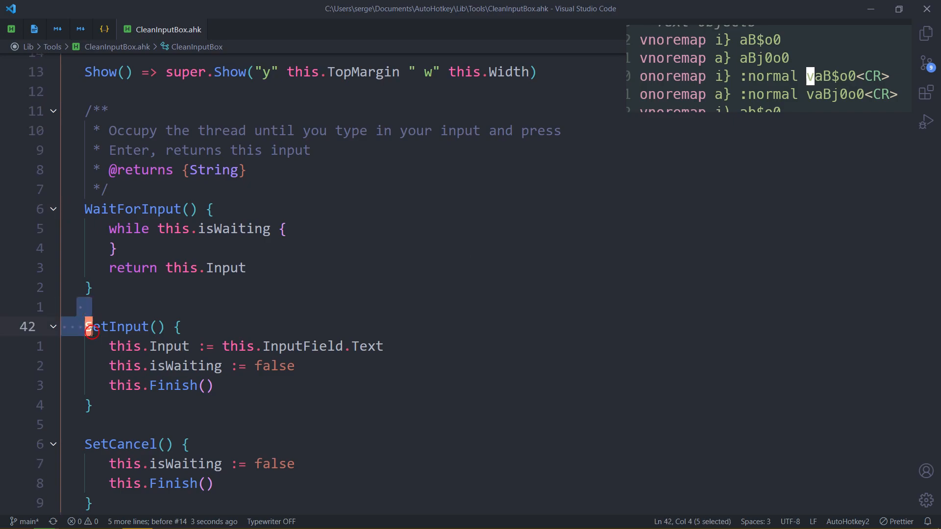
pyautogui.press('Escape')
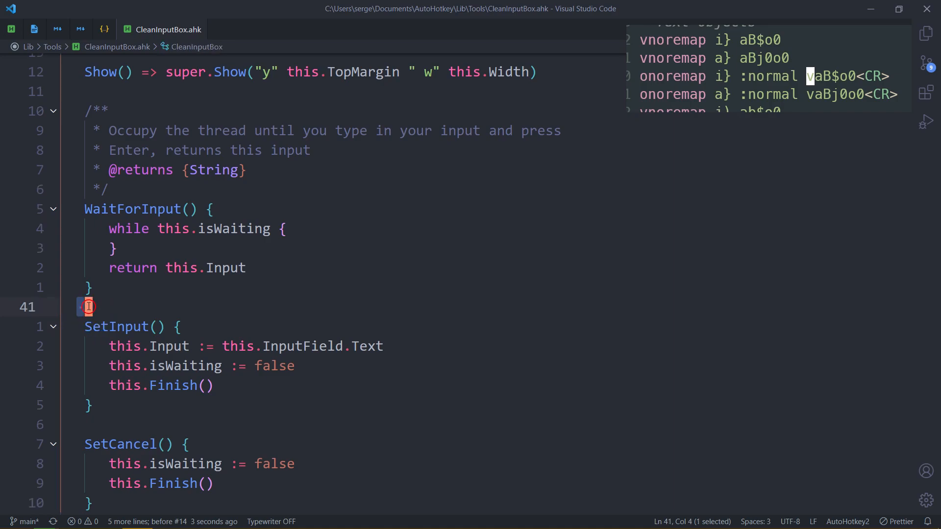
pyautogui.press('k')
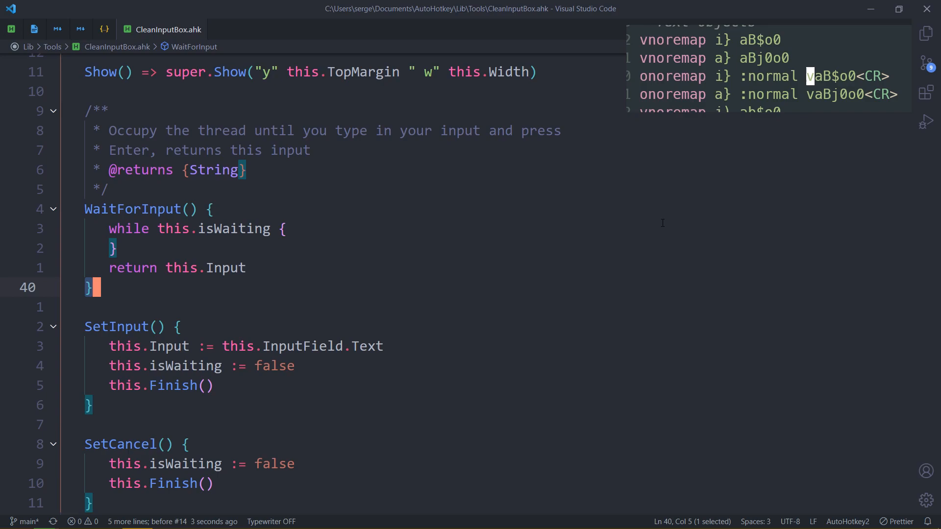
pyautogui.hotkey('alt', 'Tab')
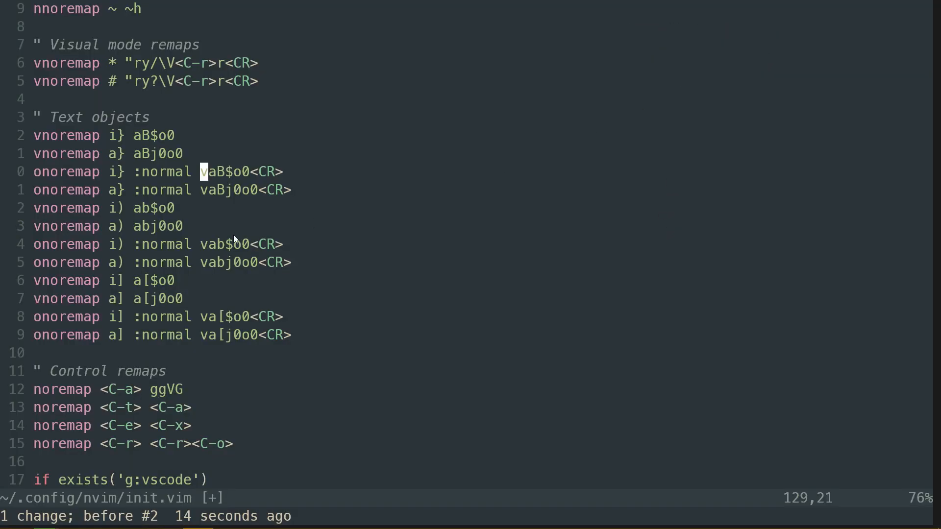